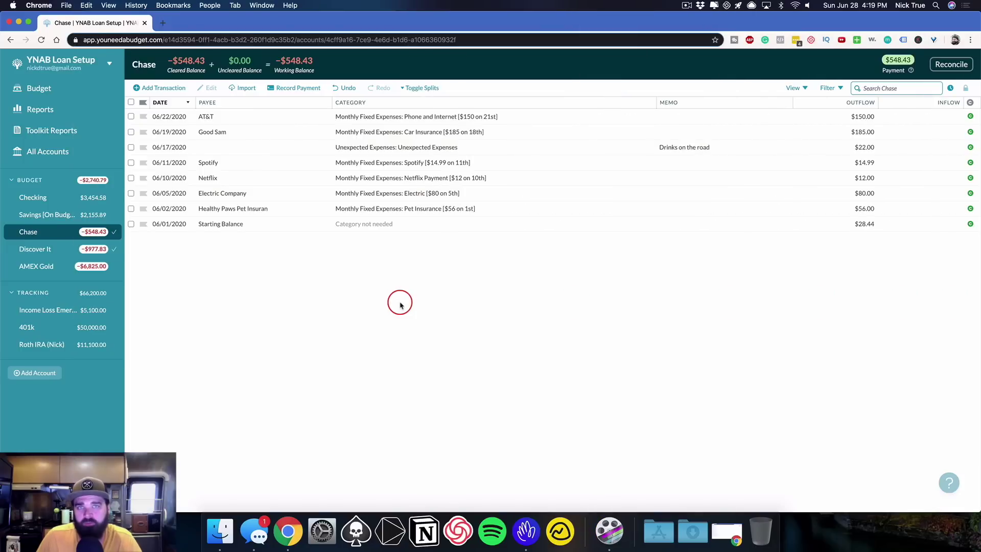
Leave the Chase account register for the June 2020 budget view.
click(62, 94)
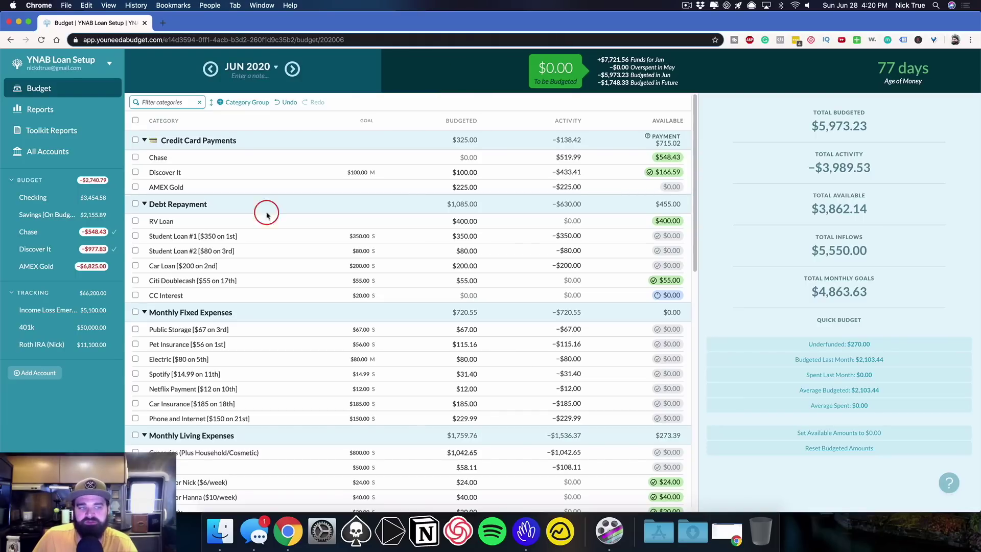
click(53, 373)
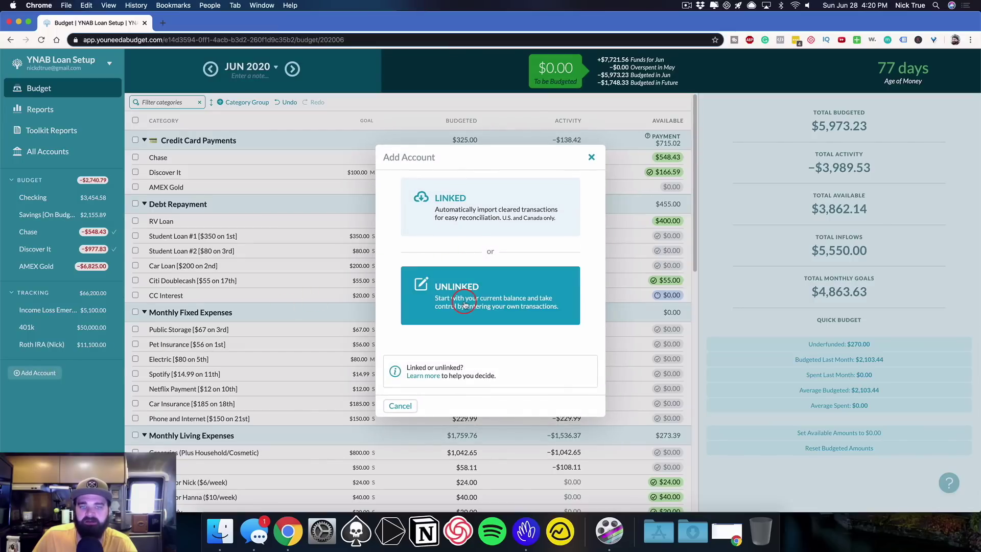
click(459, 296)
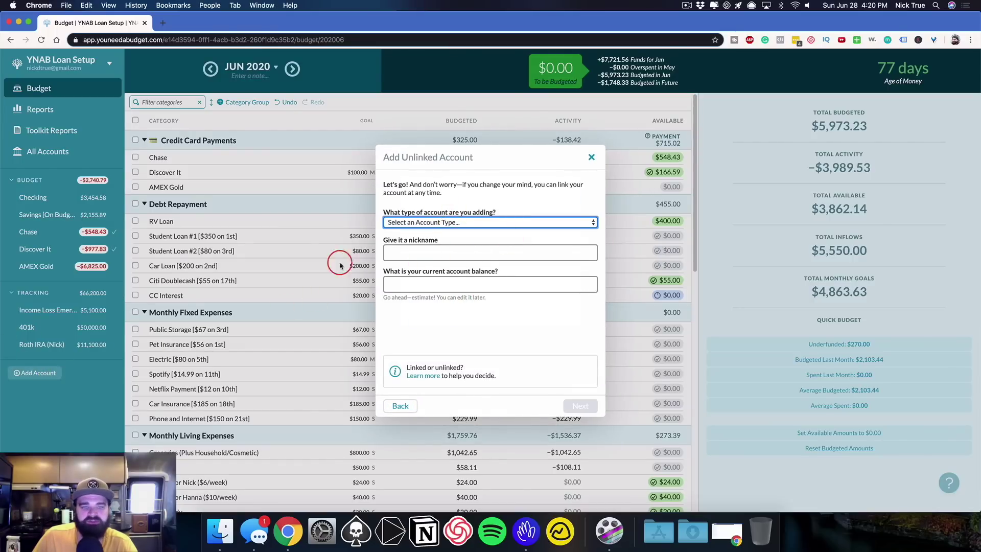
click(483, 222)
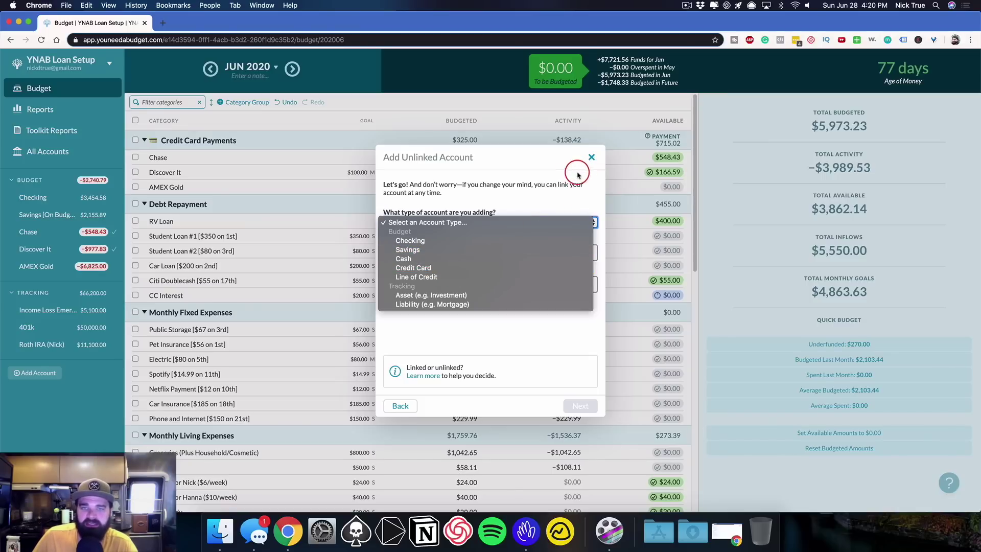
click(593, 160)
click(592, 158)
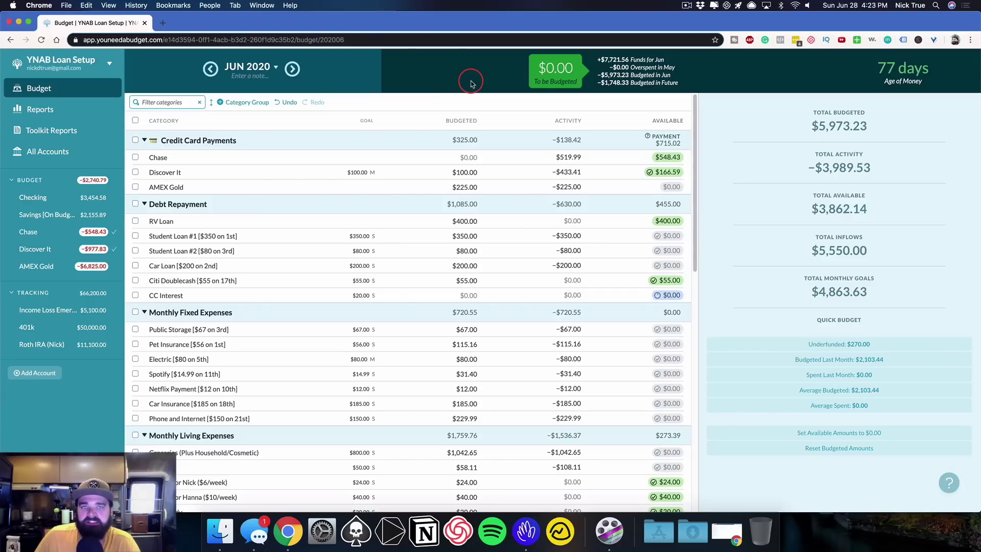
click(50, 379)
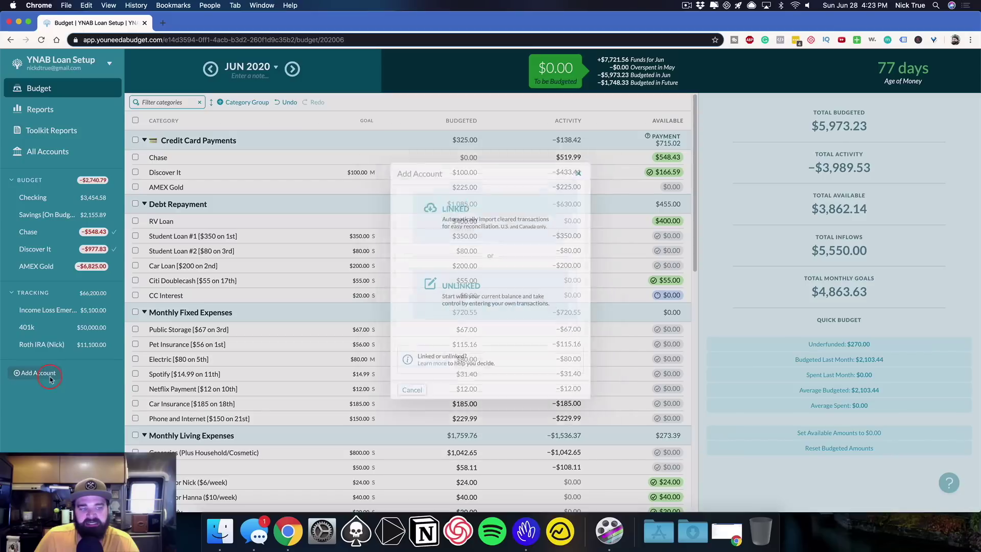
click(501, 301)
click(456, 223)
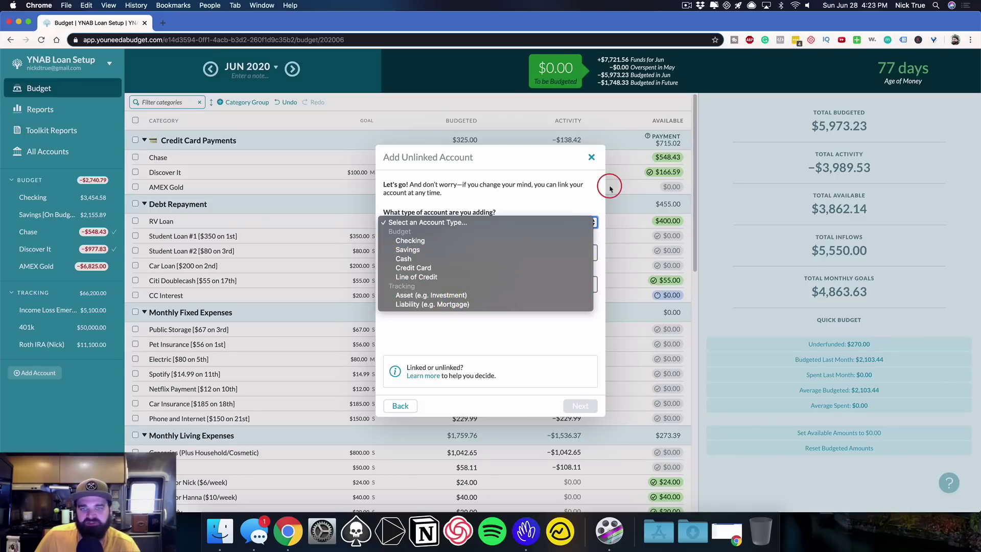
click(592, 157)
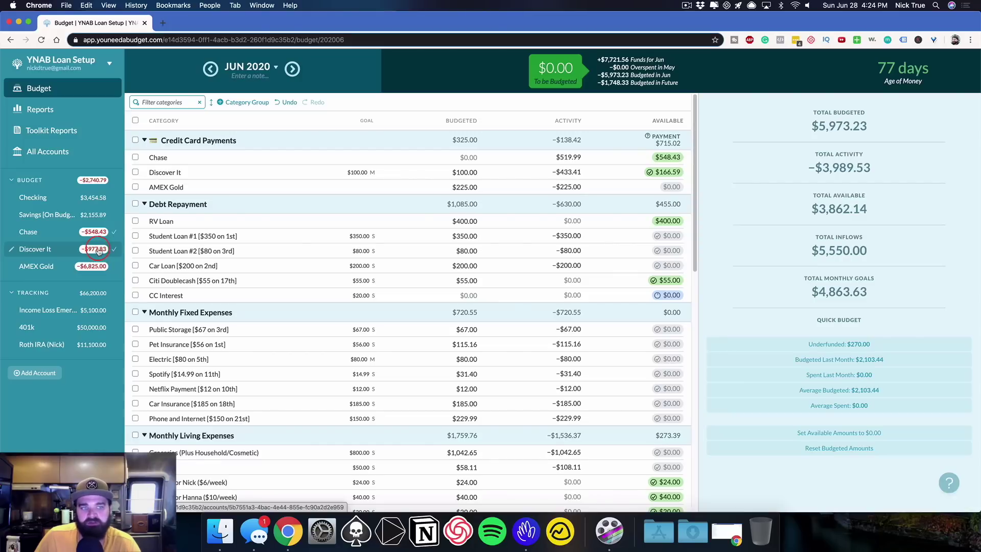
Collapse all groups except Debt Repayment, abandoning a started new group and new category.
click(230, 205)
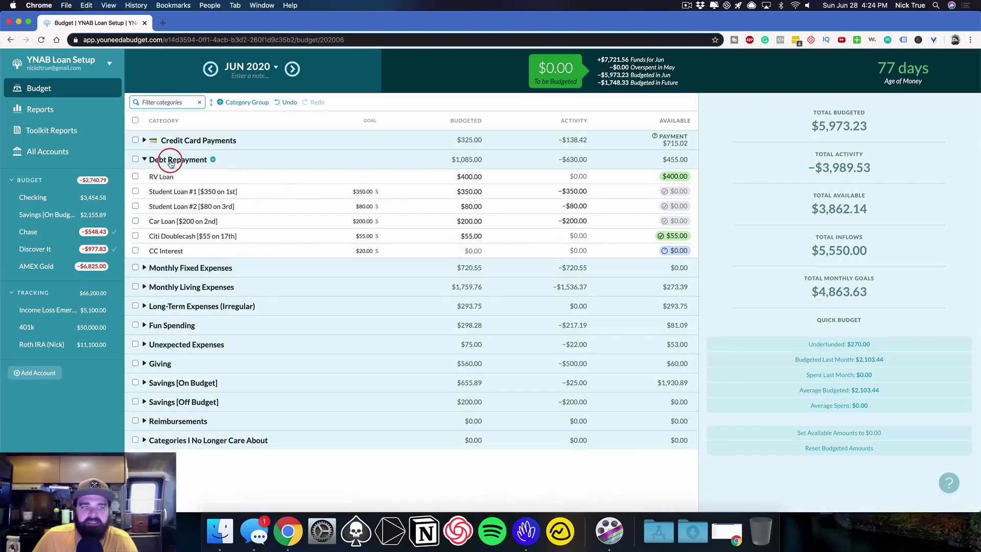
click(254, 103)
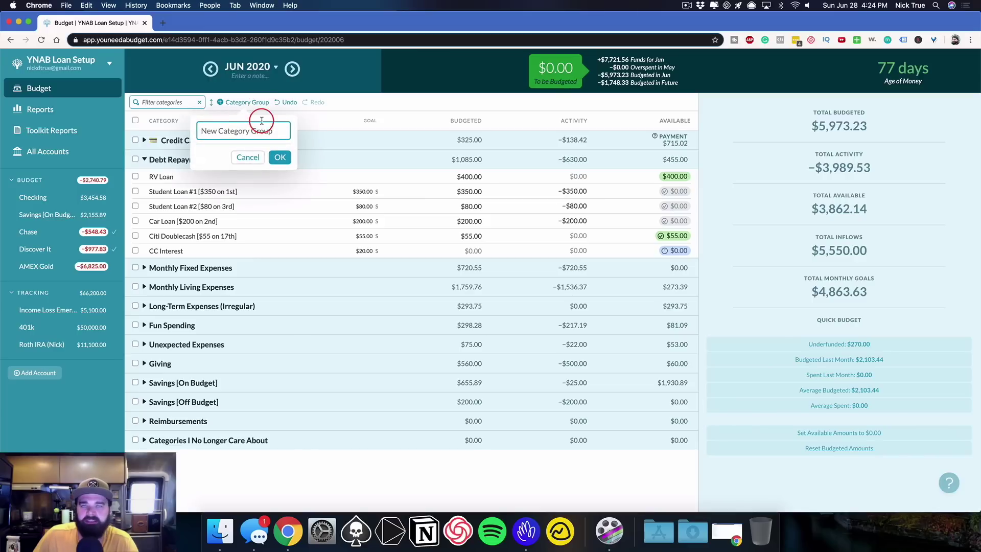
text(Debt)
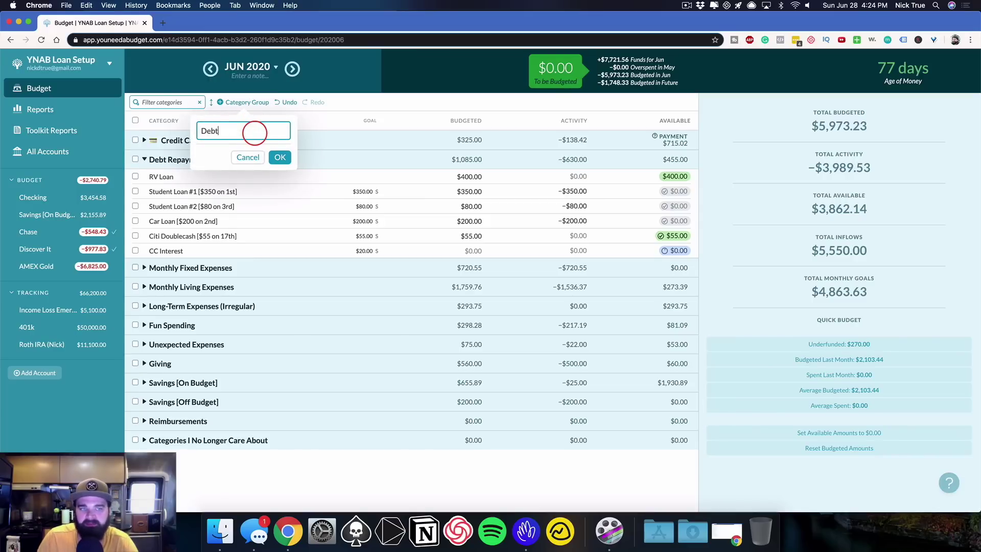
key(Escape)
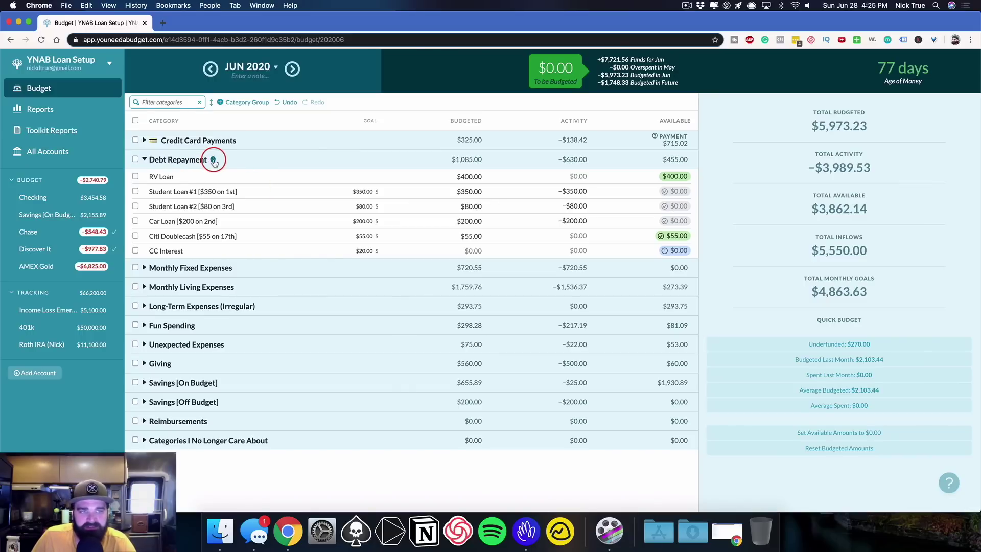
click(213, 161)
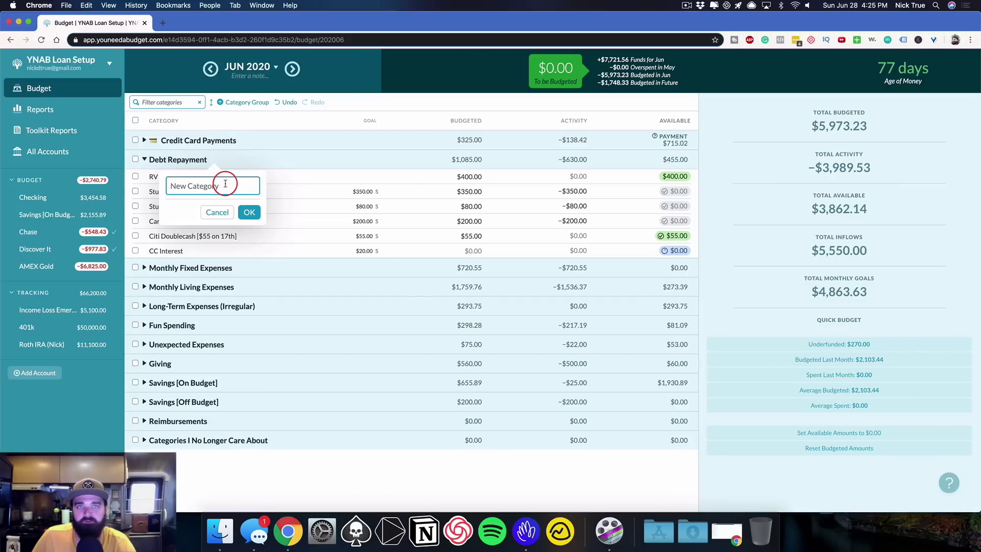
click(303, 183)
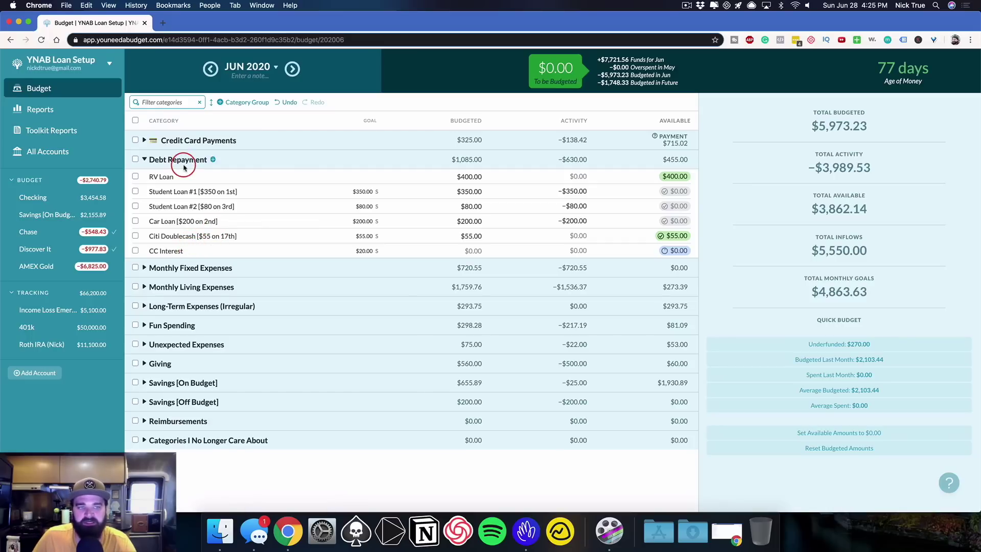
Rename the RV Loan category to 'RV Loan [$400 on 5th]'.
click(166, 177)
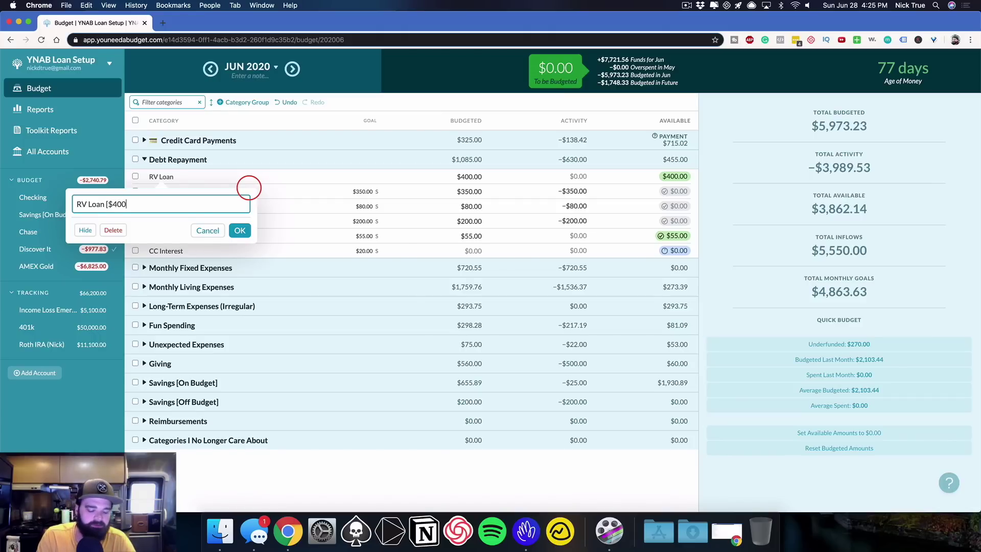
text([$400 on 5th])
key(Return)
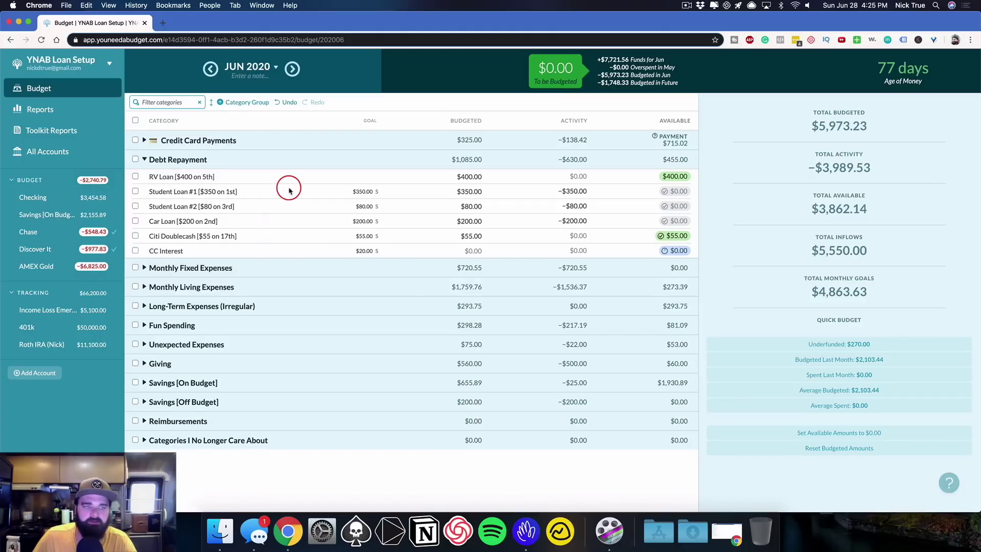
Give RV Loan a $400 monthly spending goal.
click(322, 176)
click(780, 348)
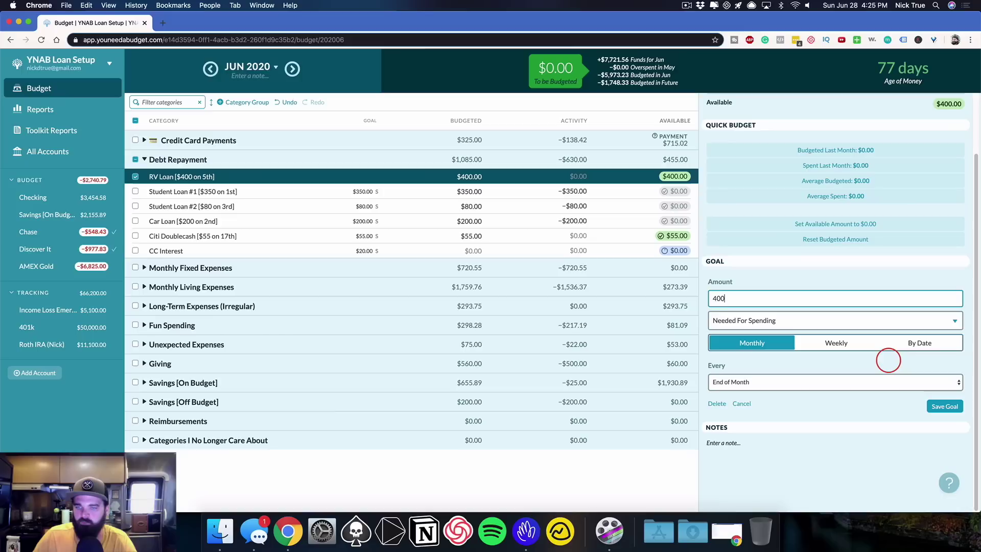
click(944, 406)
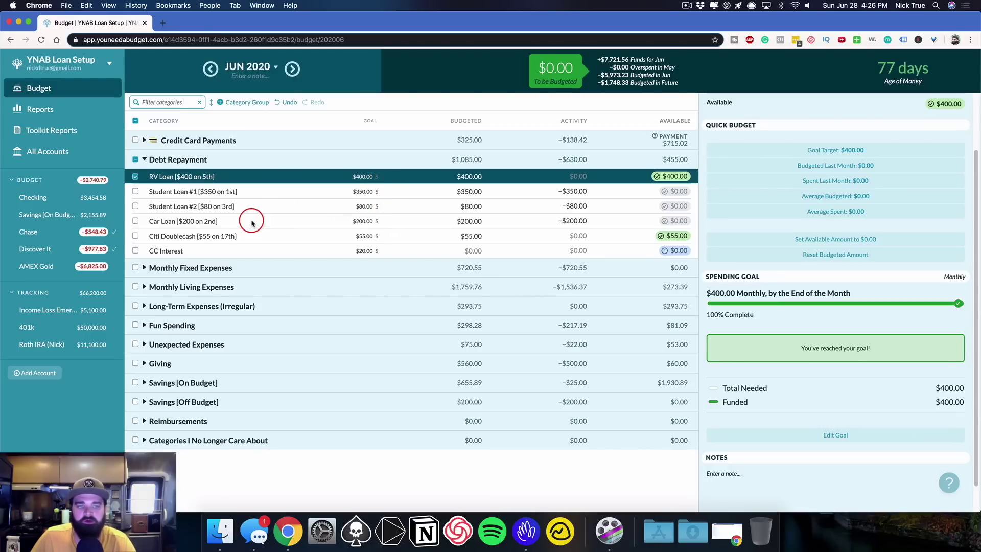
Move Car Loan between the two student loans and expand Credit Card Payments.
mouse_move(247, 221)
mouse_down()
mouse_move(247, 203)
mouse_move(219, 204)
mouse_move(230, 244)
mouse_move(256, 210)
mouse_move(254, 220)
mouse_up()
click(135, 222)
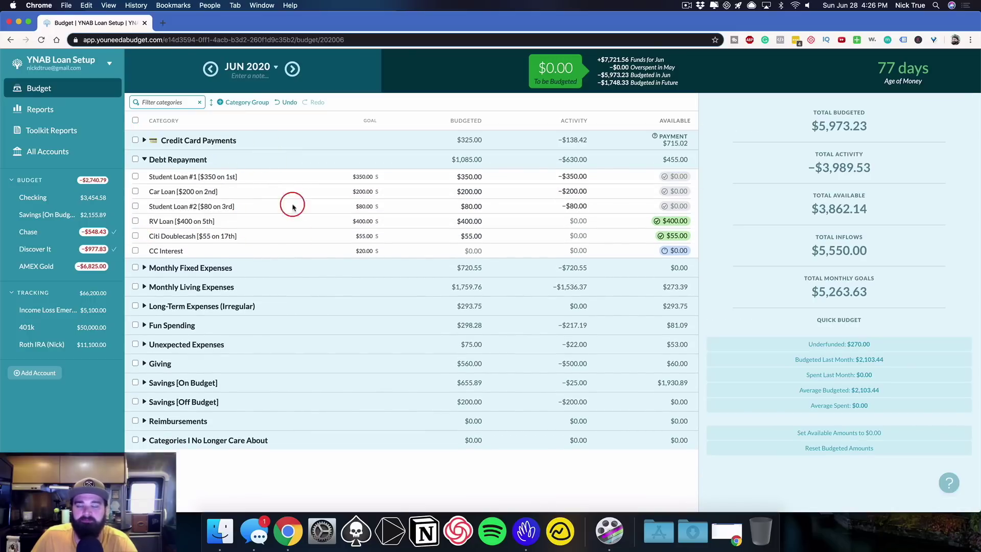
click(393, 204)
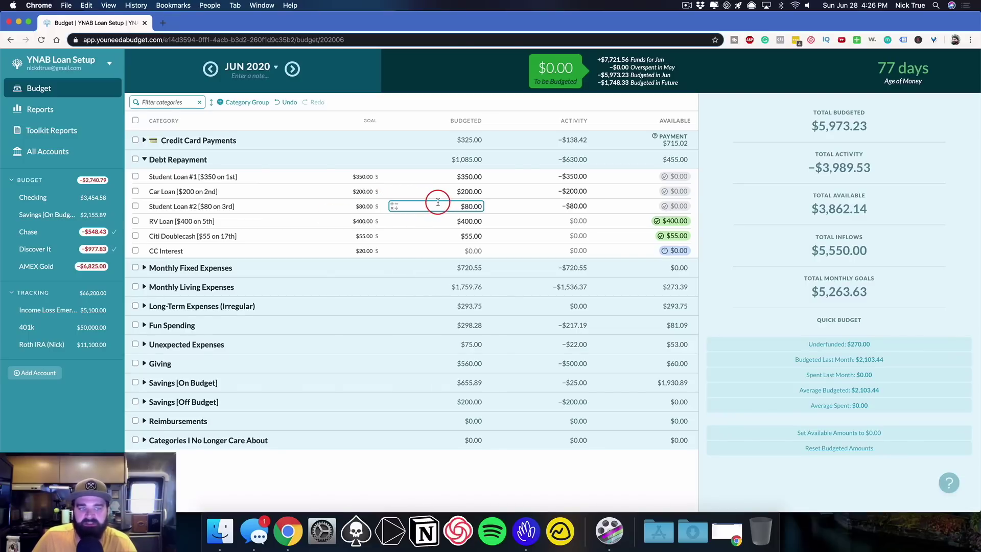
click(409, 224)
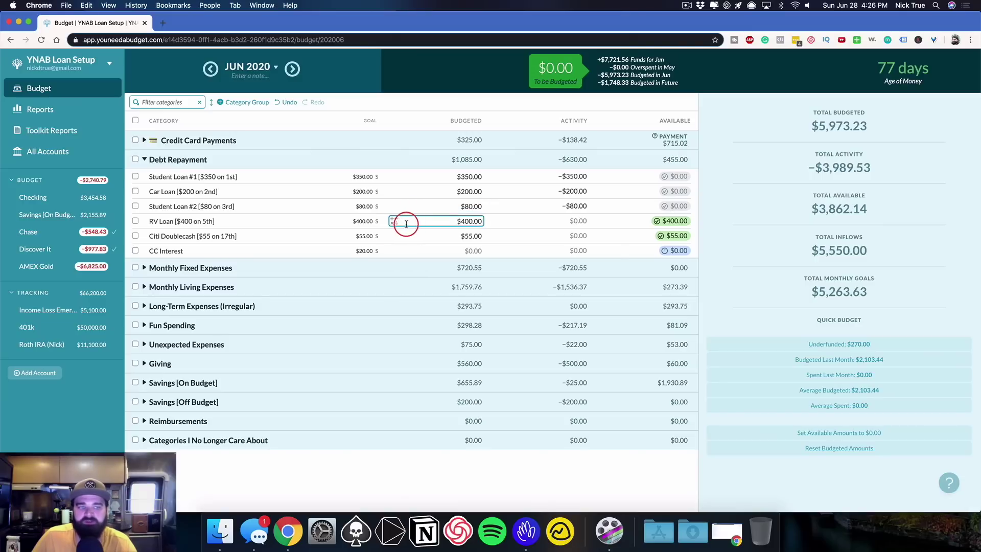
key(Escape)
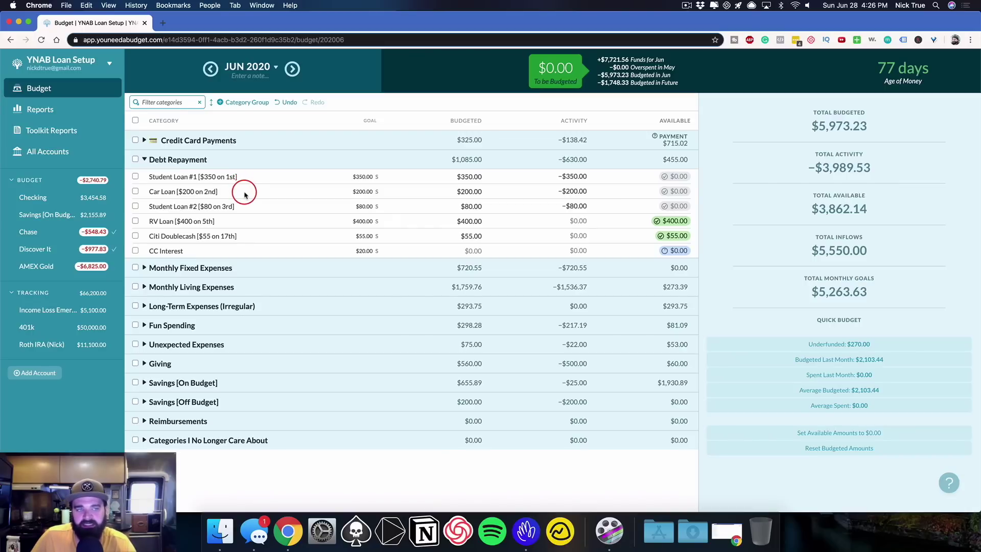
click(144, 140)
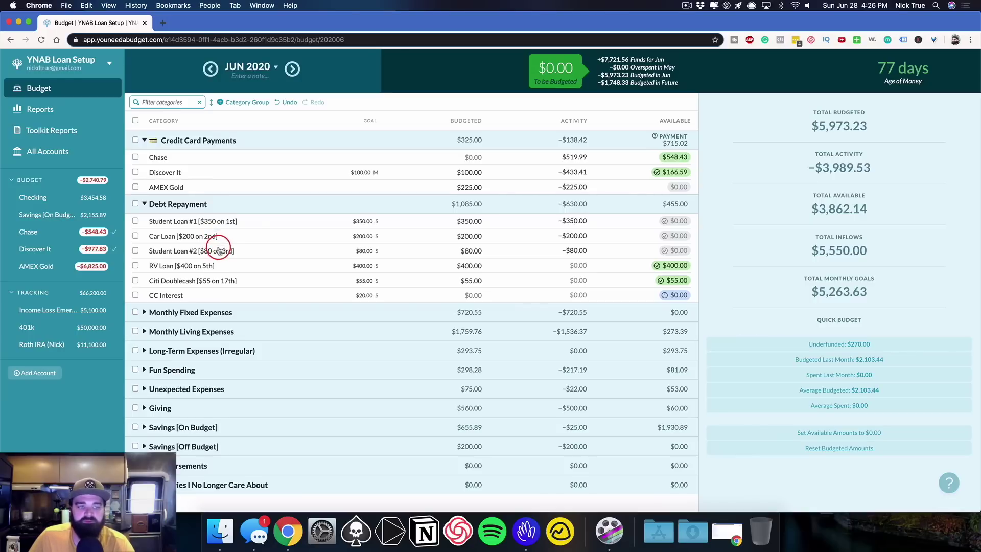
Create 'Visa [$25 on 21st]' with a $25 monthly goal, positioned above CC Interest.
click(178, 283)
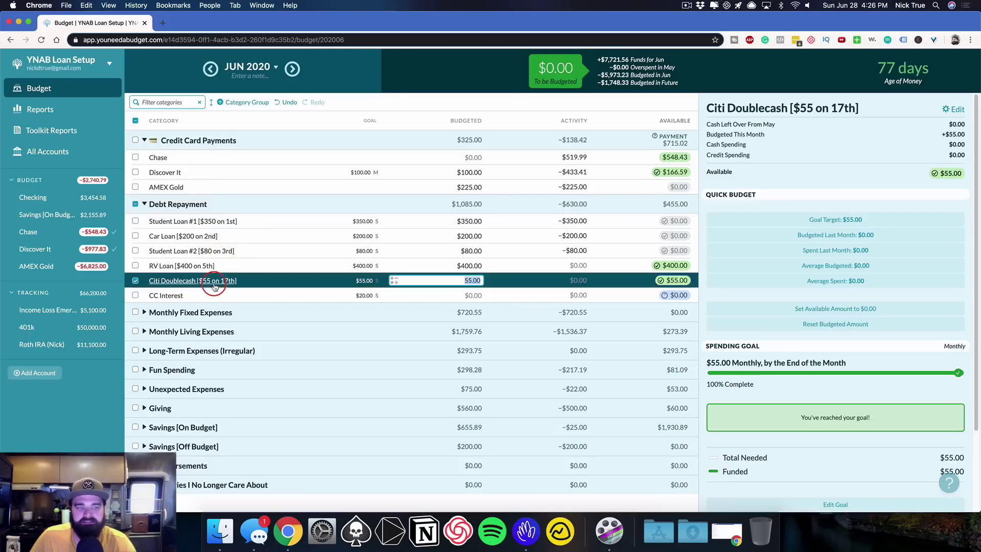
click(136, 281)
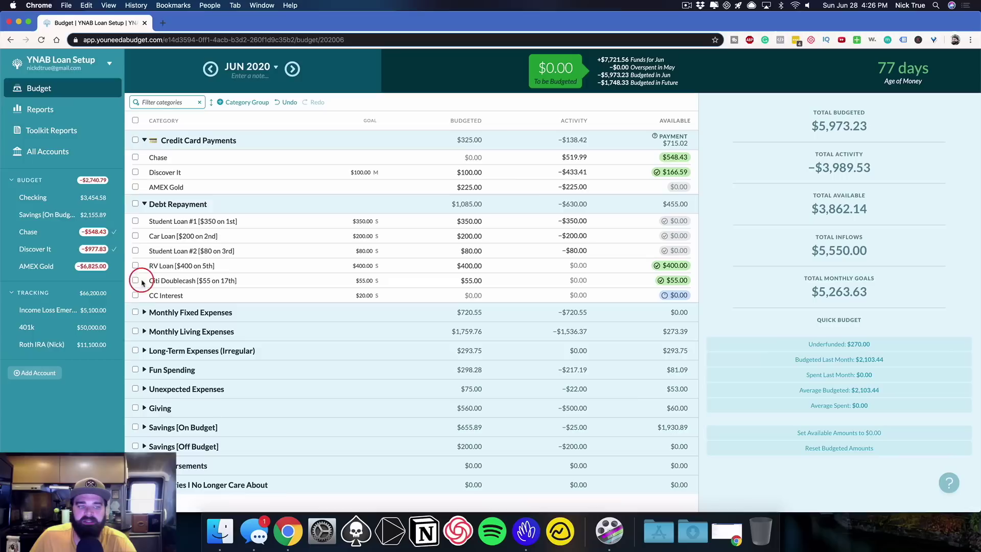
click(216, 205)
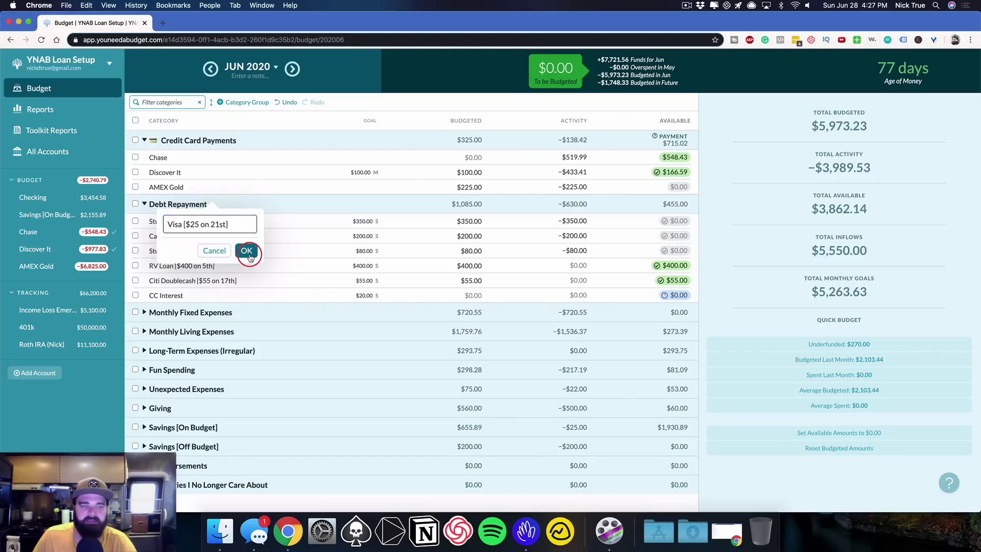
click(246, 250)
key(Return)
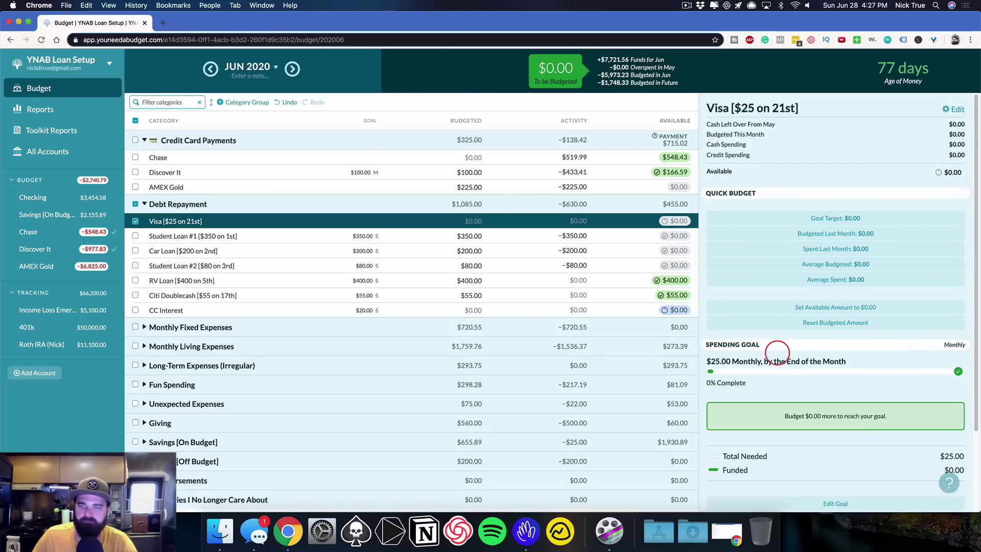
drag(516, 221, 526, 320)
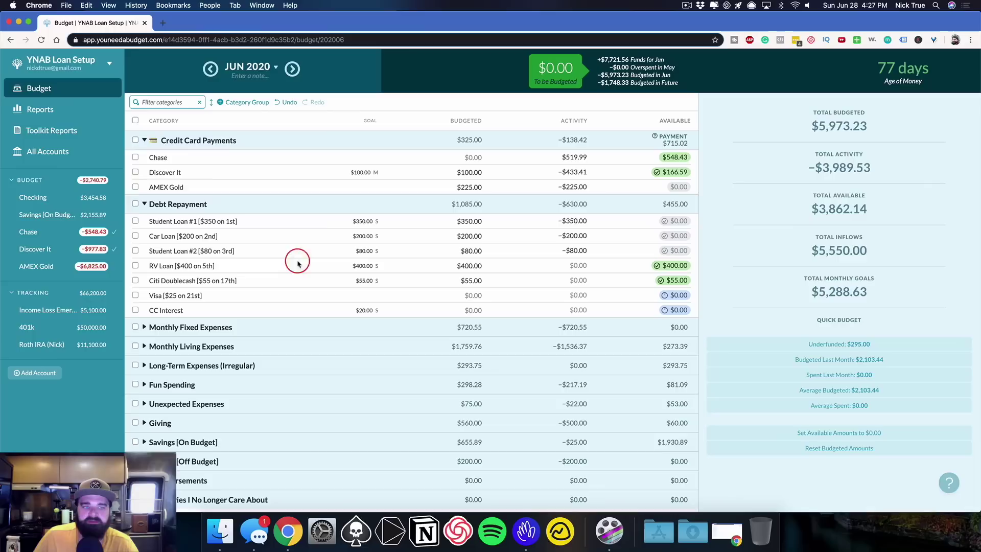
Add a 'Mortgage [$1,000 on 1st]' category to Debt Repayment.
click(144, 327)
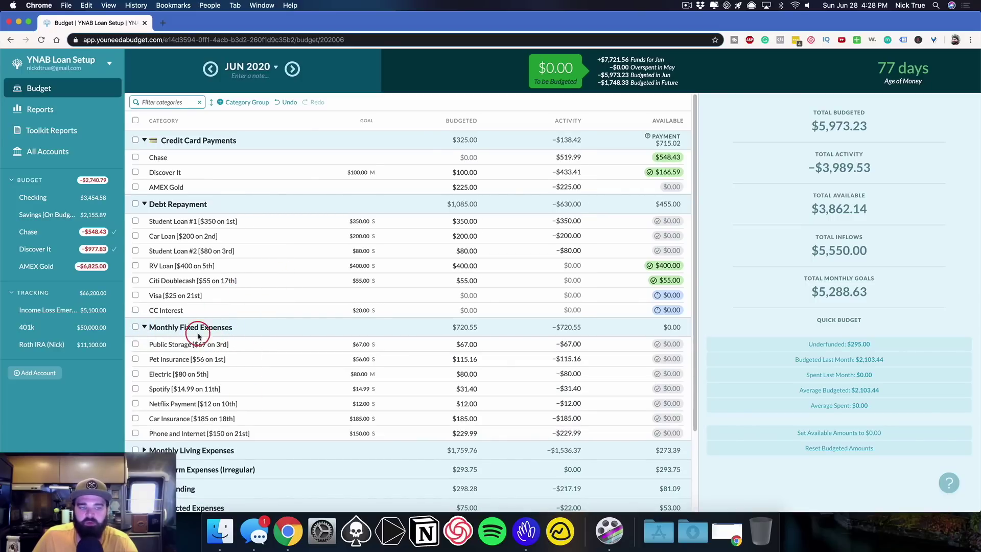
click(145, 327)
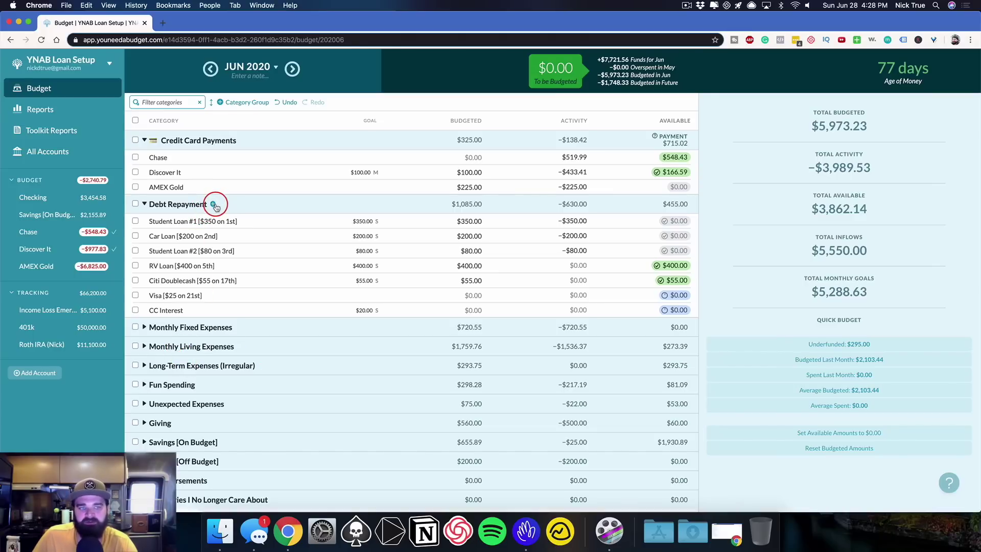
click(213, 205)
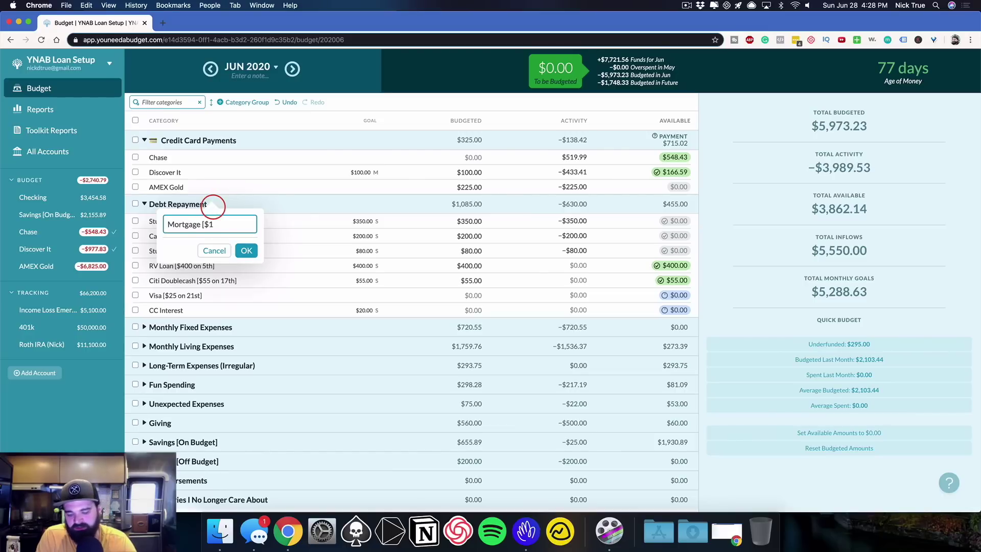
text(Mortgage [$1,000 on)
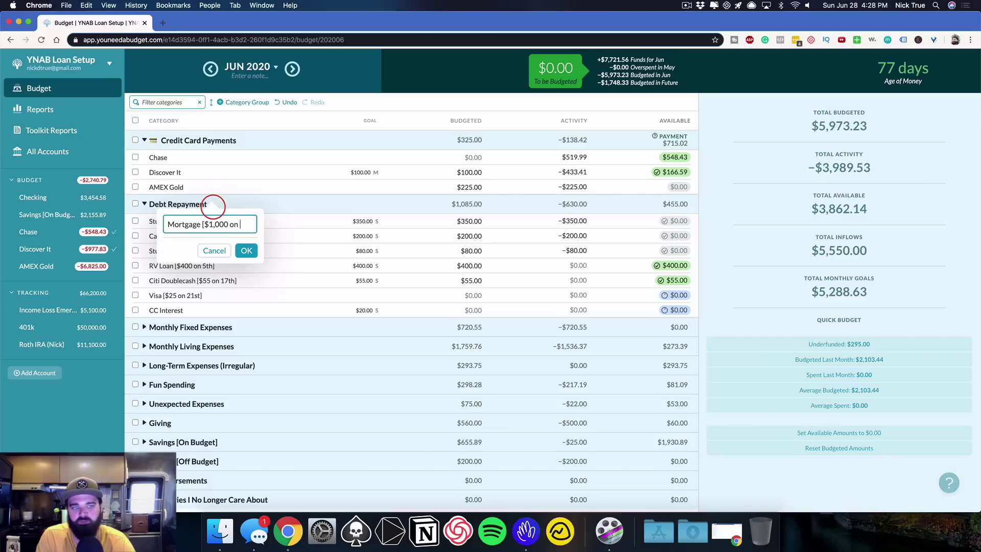
text( 1st])
key(Return)
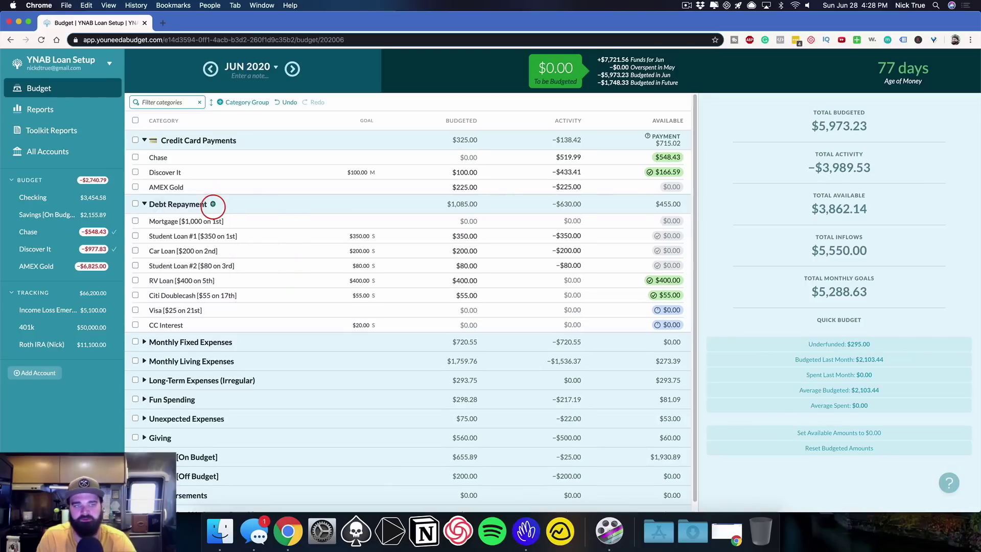
Give the Mortgage category a $1,000 monthly goal.
click(308, 221)
click(789, 343)
text(1,0)
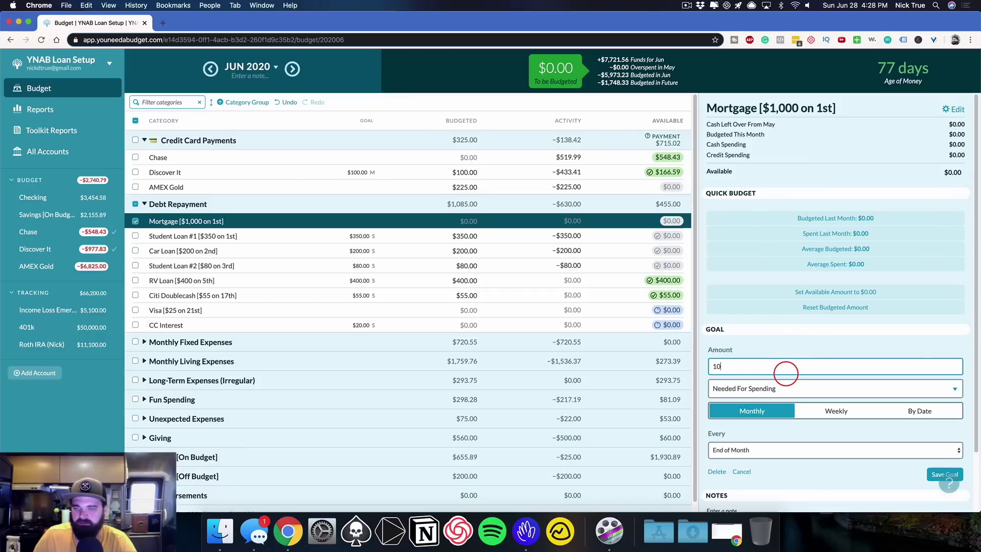
text(00)
key(Return)
key(Escape)
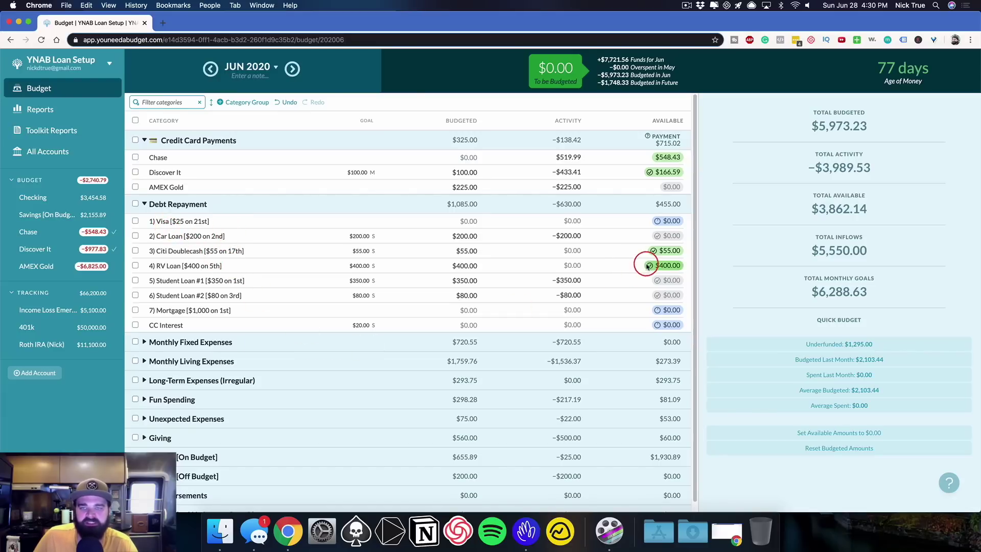
click(456, 325)
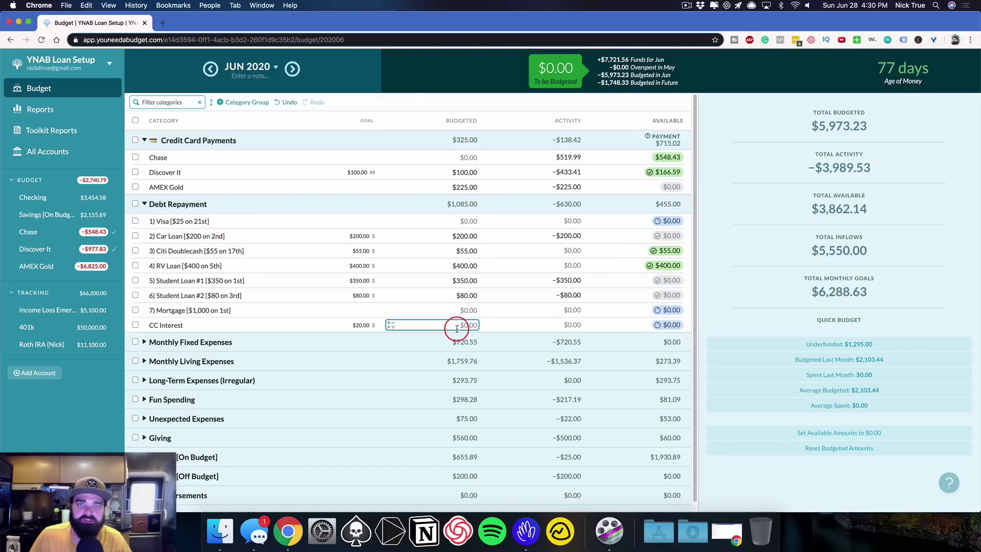
key(Escape)
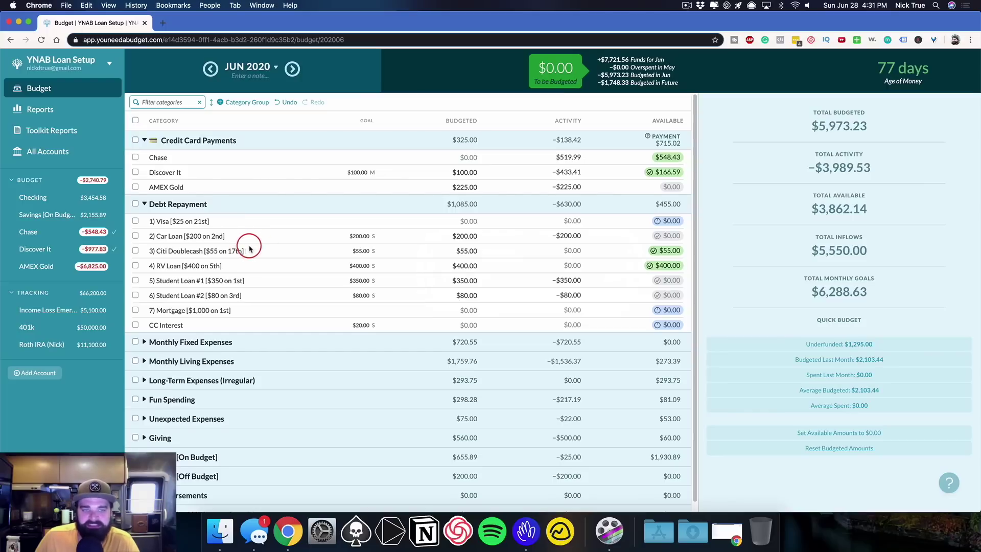
click(437, 235)
click(447, 261)
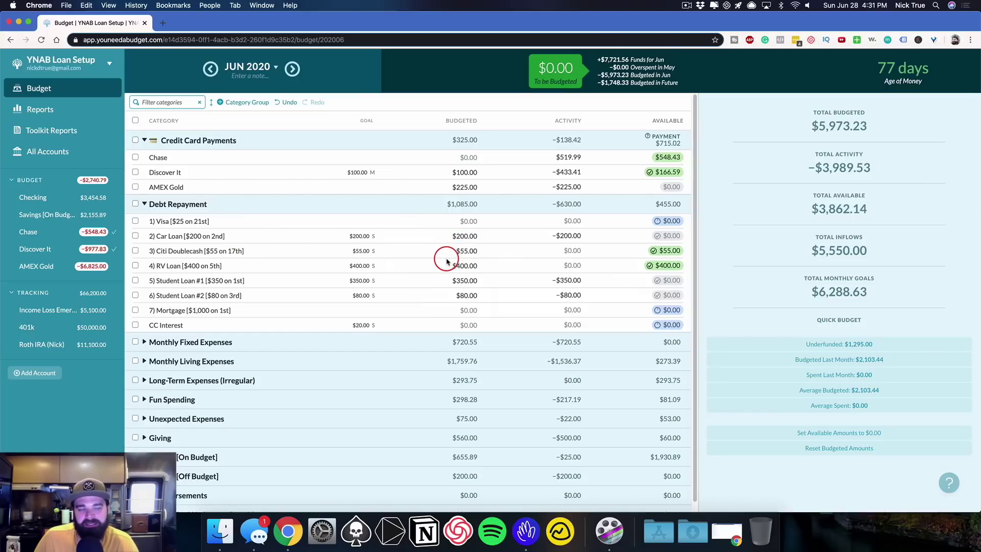
click(424, 221)
click(398, 197)
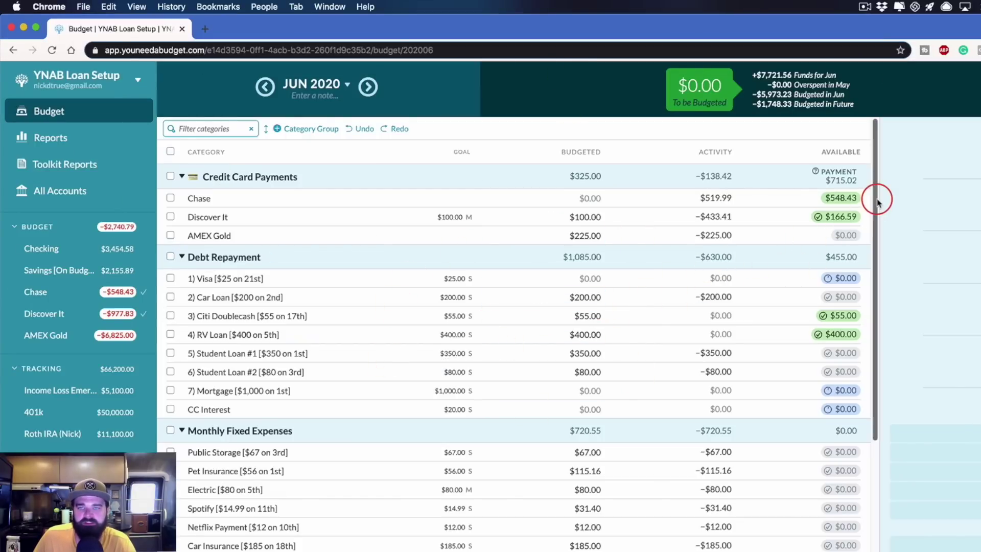
click(595, 313)
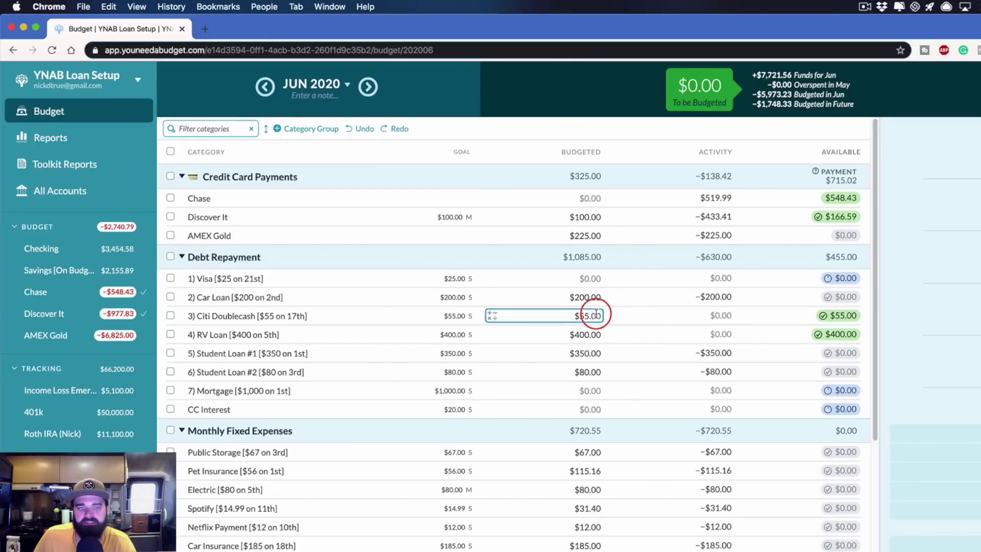
click(633, 308)
scroll(638, 407, down, 1)
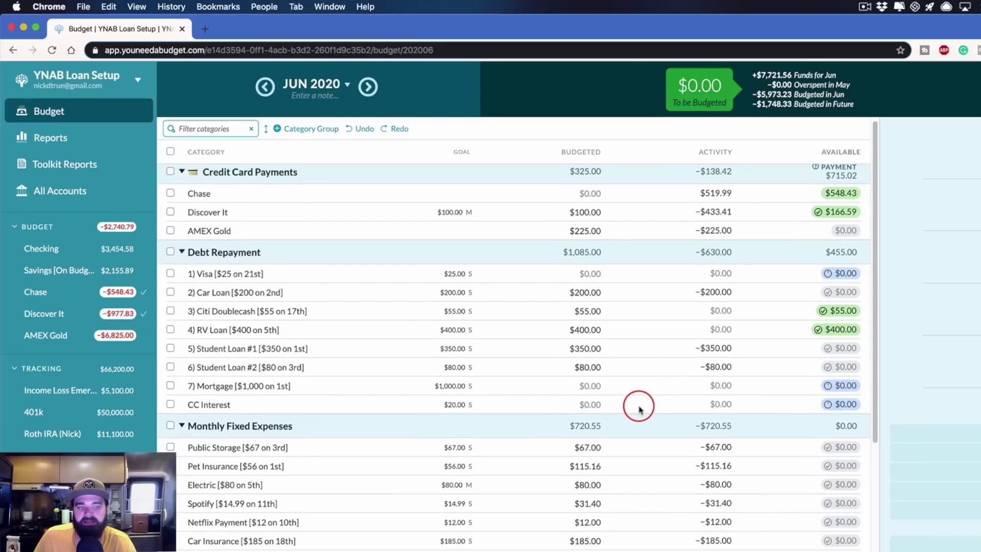
scroll(608, 391, down, 2)
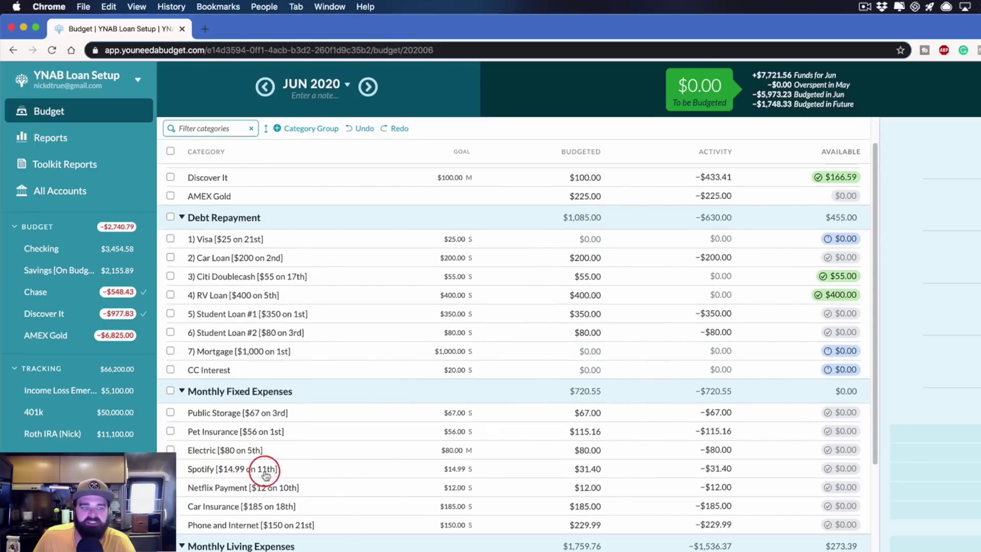
scroll(372, 503, up, 2)
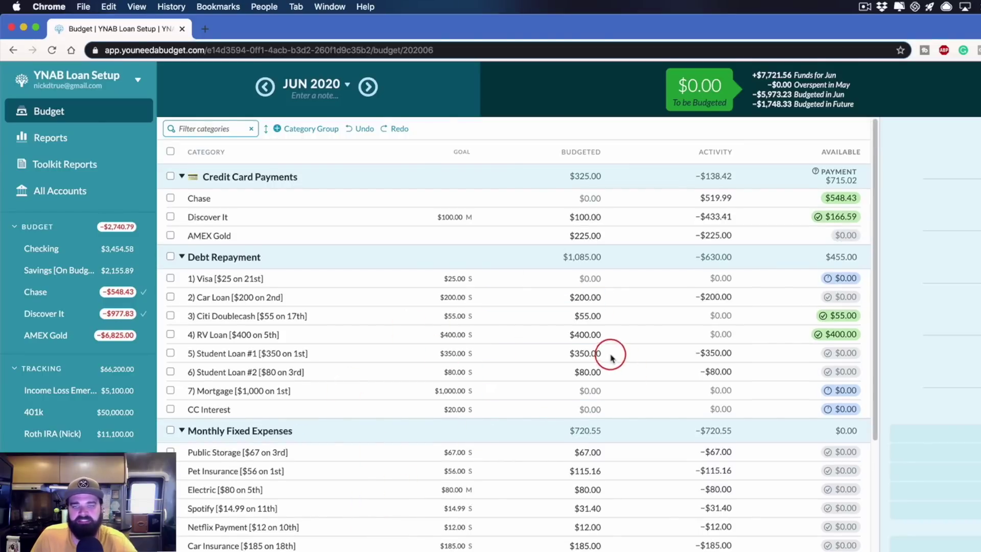
click(374, 319)
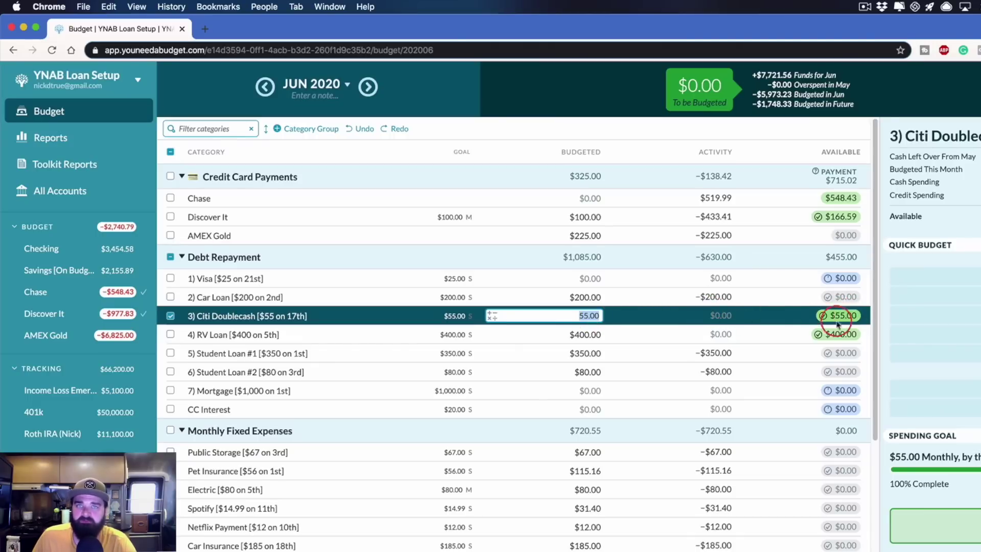
Record a $55 Citi Payment from Checking on 06/17/2020 under 3) Citi Doublecash.
click(112, 251)
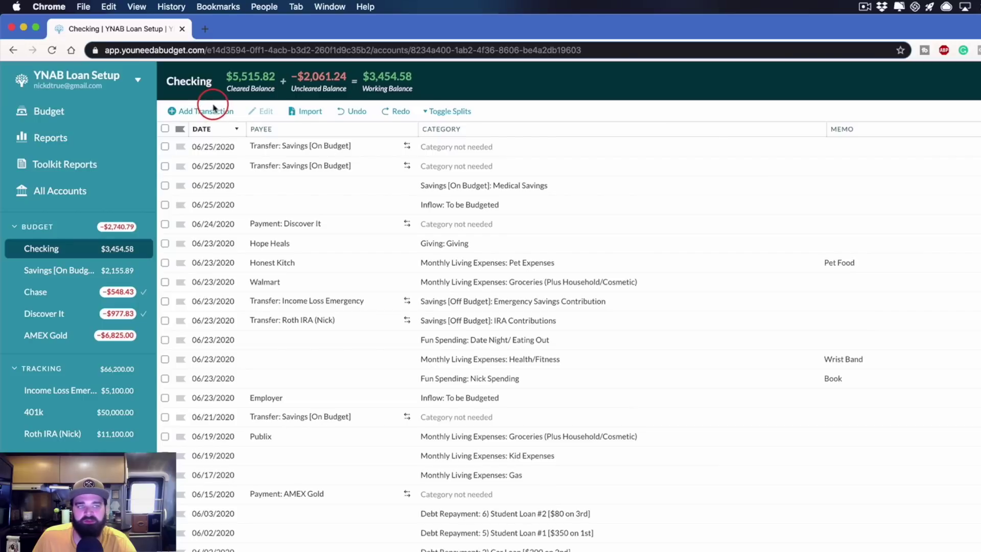
click(214, 109)
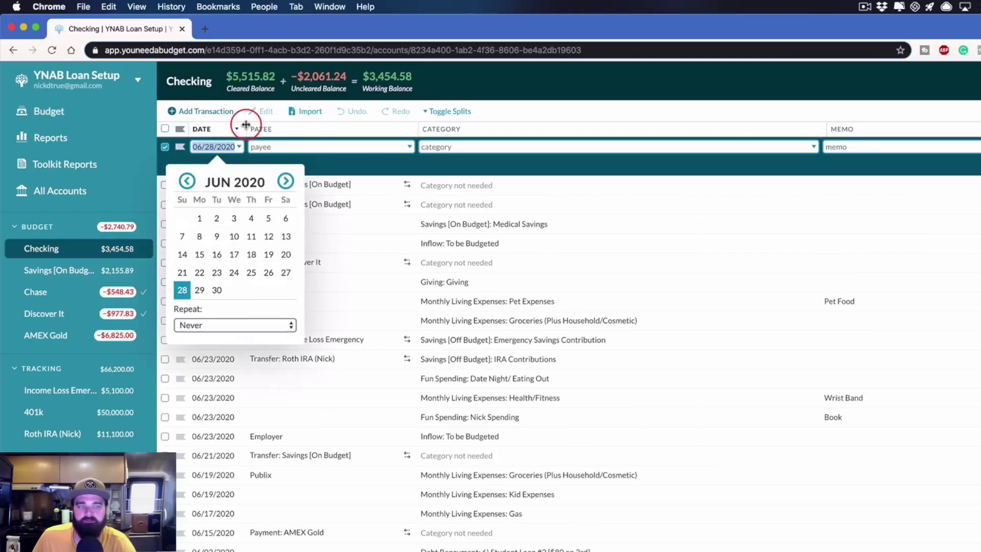
click(232, 254)
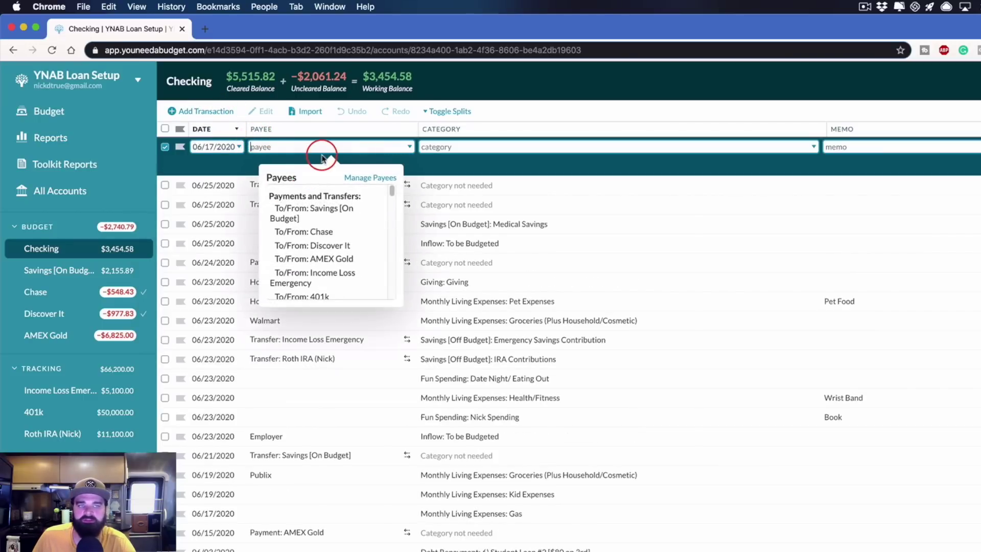
text(Citi Payment)
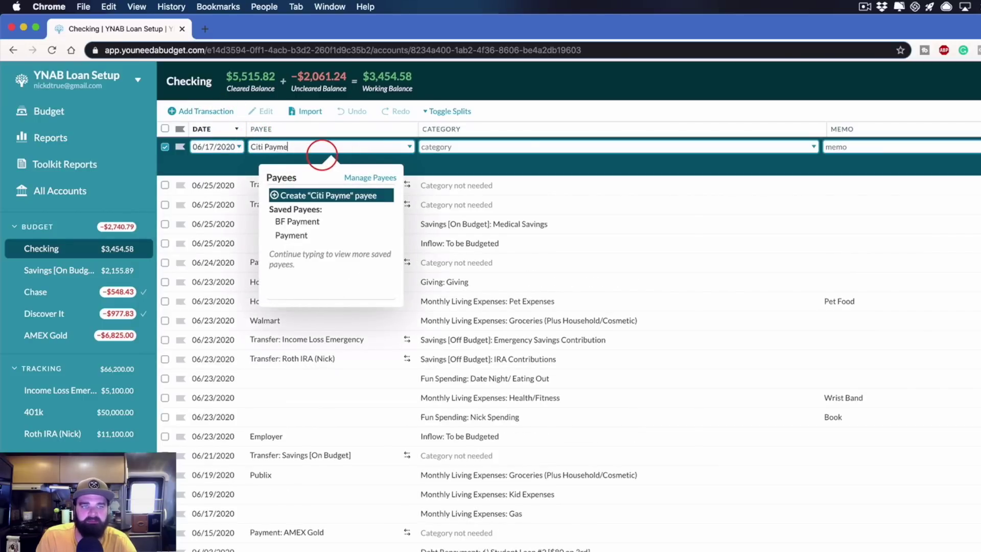
click(543, 145)
text(cit)
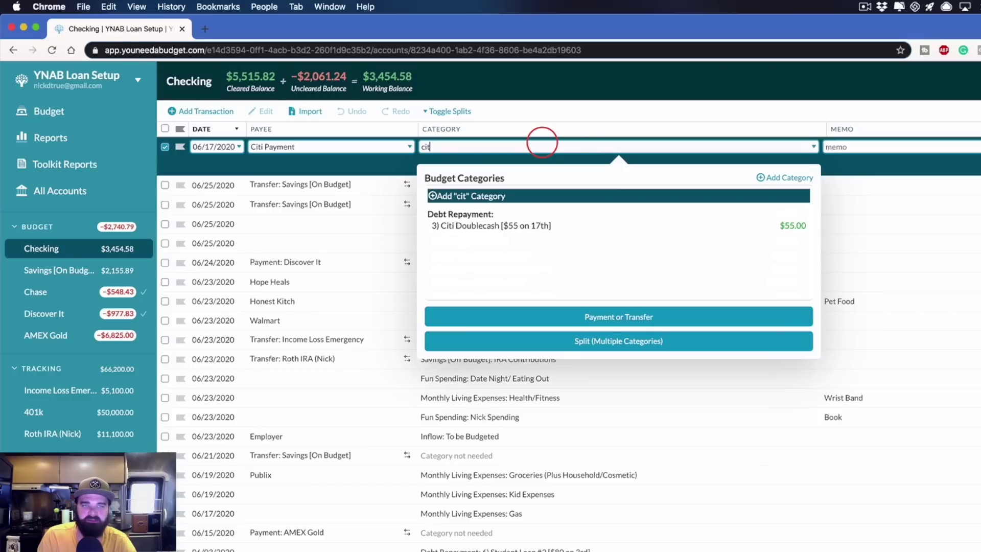
click(980, 150)
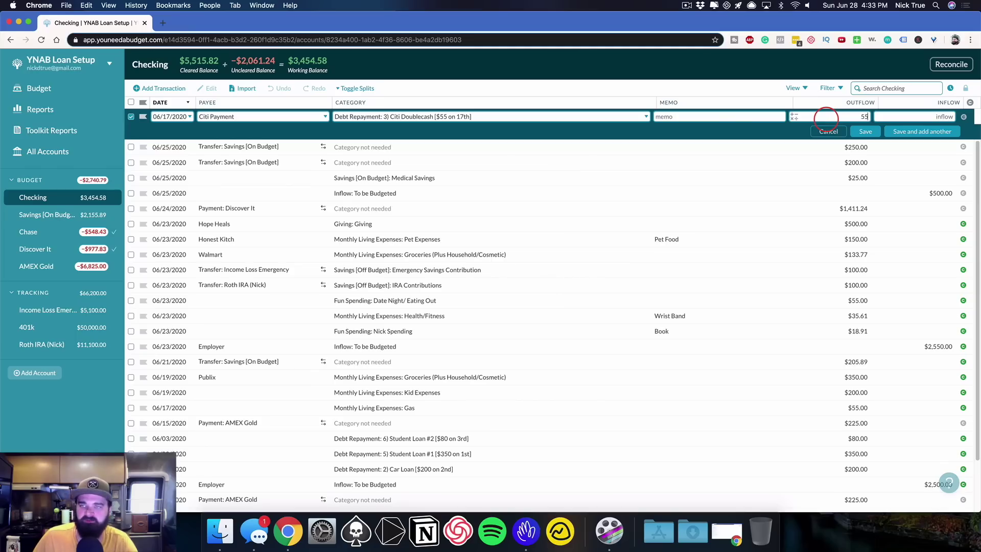
click(875, 132)
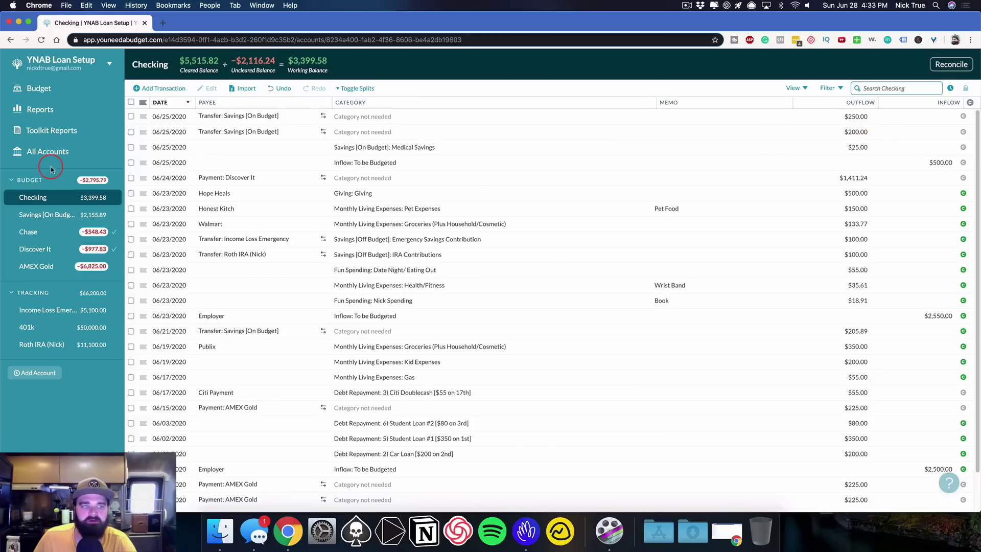
Back in the budget, review the transactions behind Citi Doublecash's −$55.00 activity.
click(46, 89)
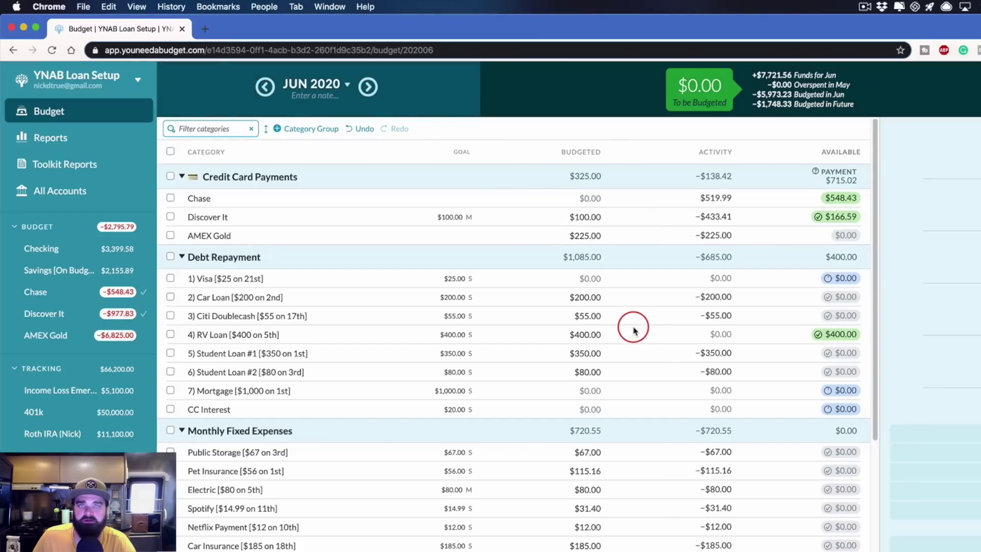
click(588, 315)
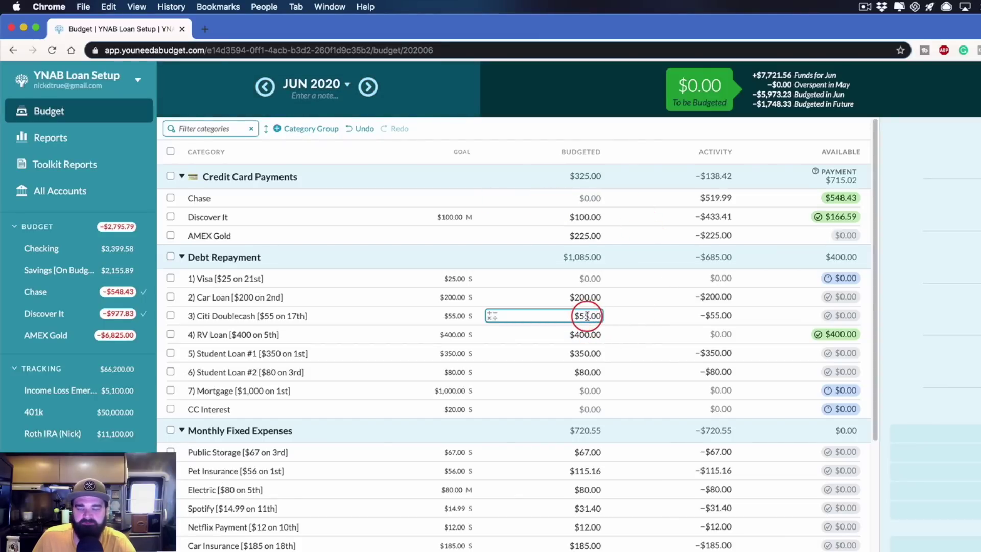
click(715, 315)
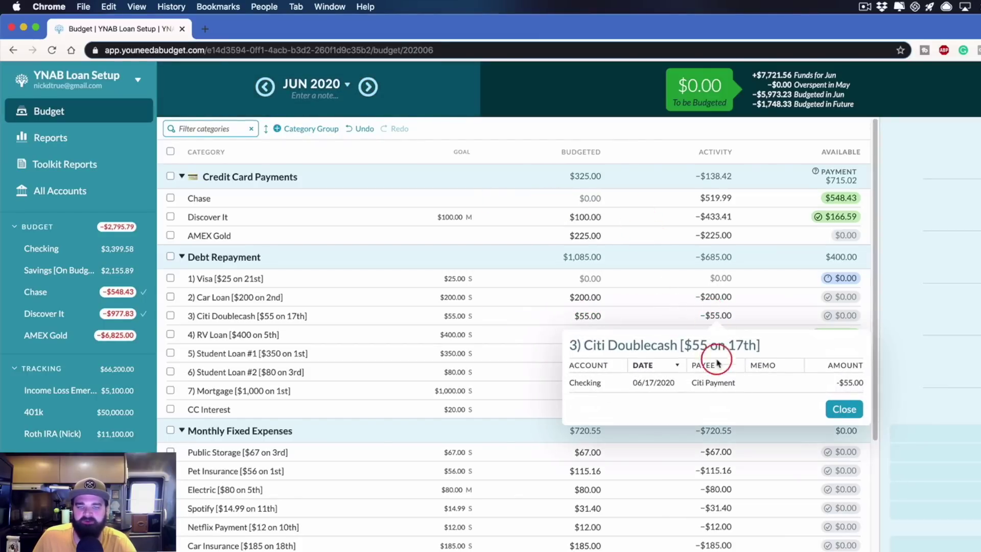
click(830, 323)
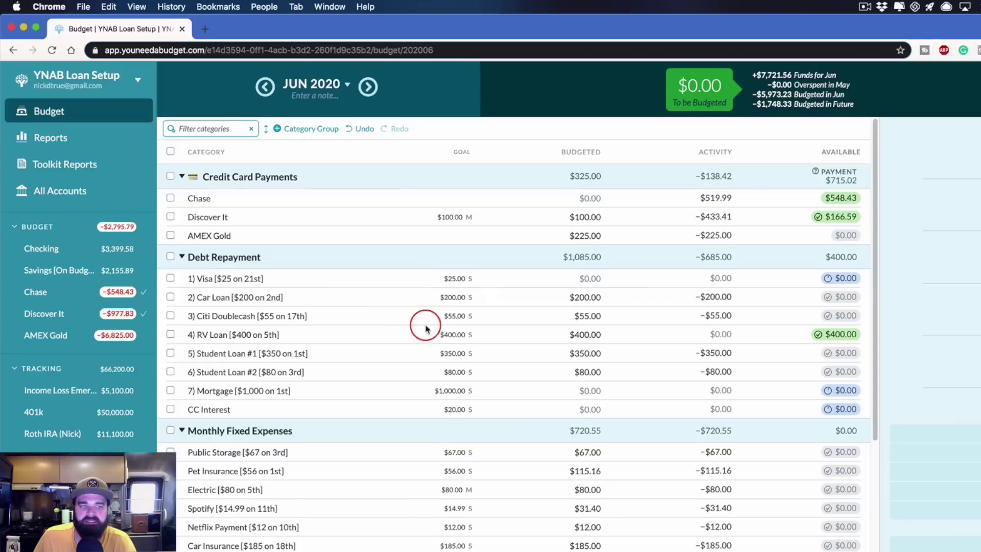
Check Public Storage's amount further down, leaving it unchanged.
click(500, 325)
scroll(506, 319, down, 3)
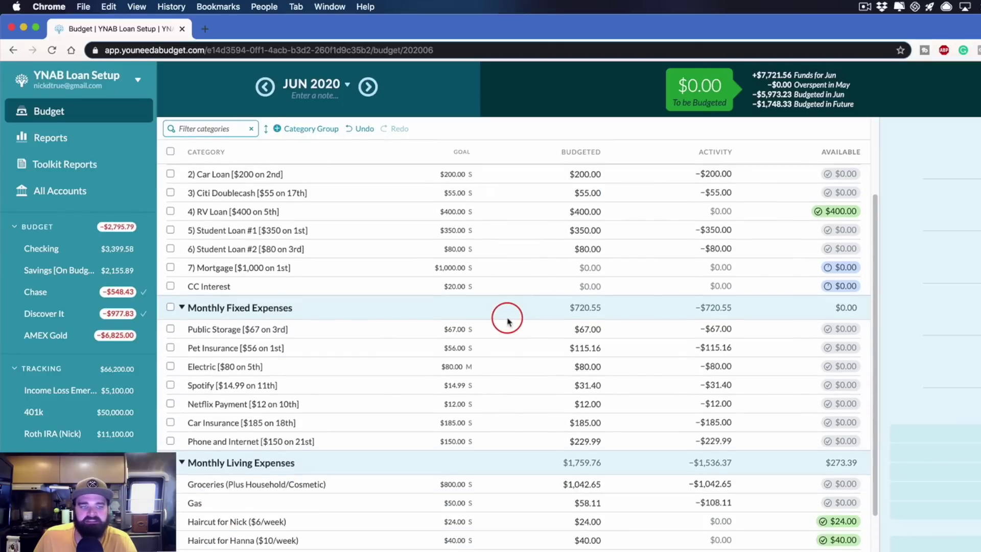
click(463, 325)
key(Escape)
scroll(529, 457, up, 5)
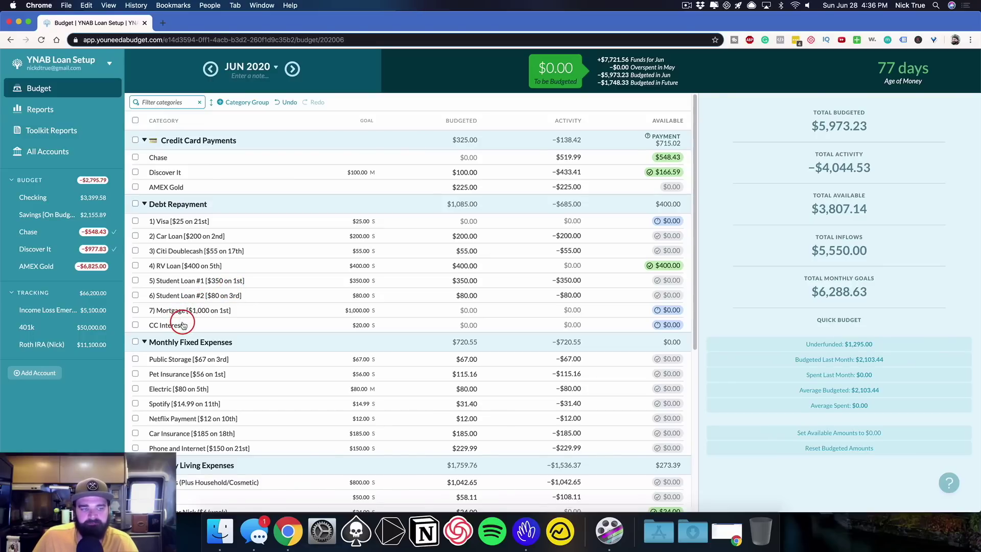
Create an unlinked Visa Card liability account with a $350 starting balance.
click(31, 373)
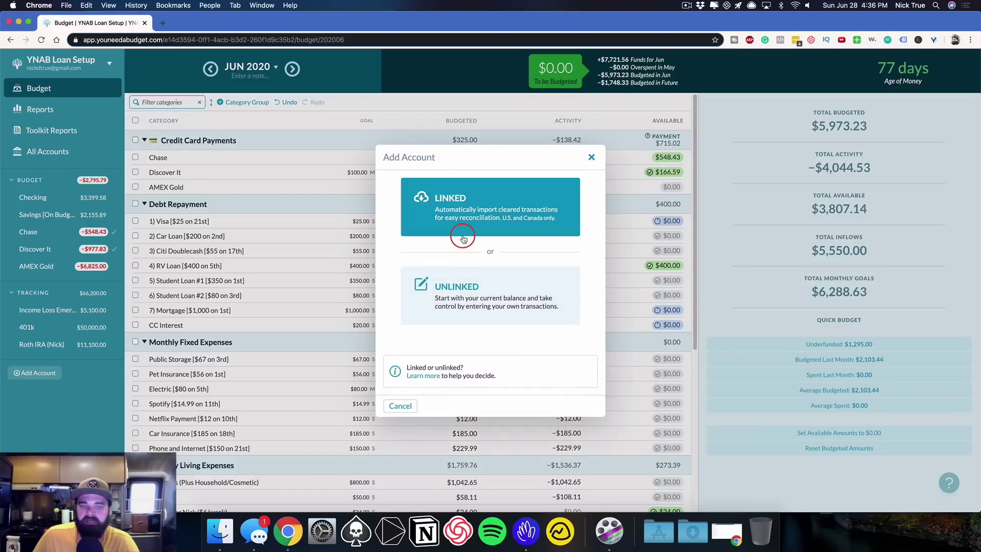
click(487, 301)
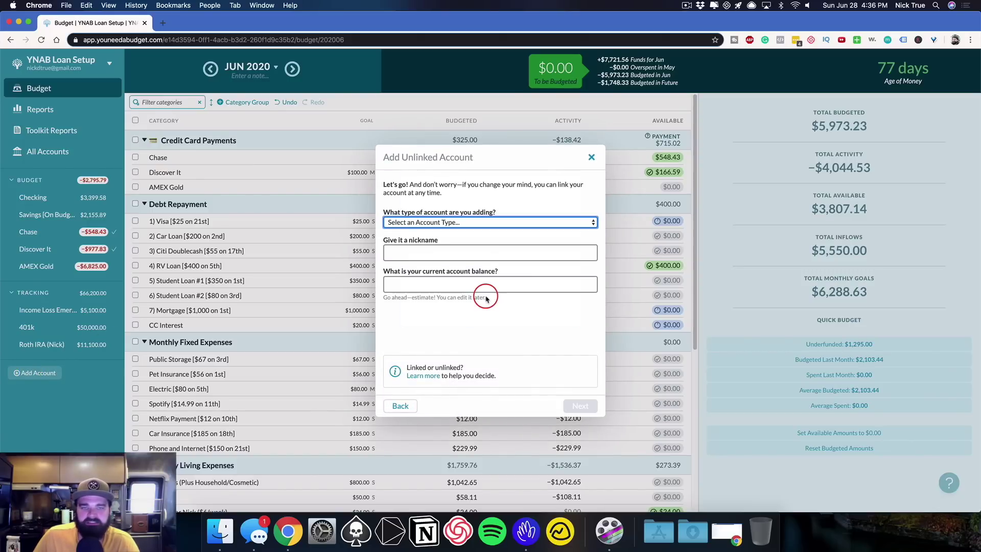
click(456, 224)
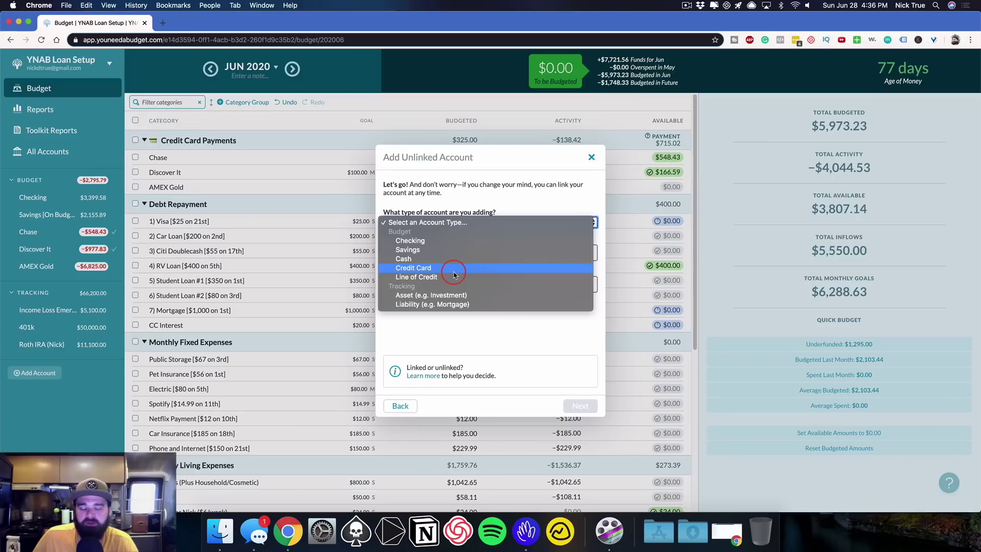
click(460, 304)
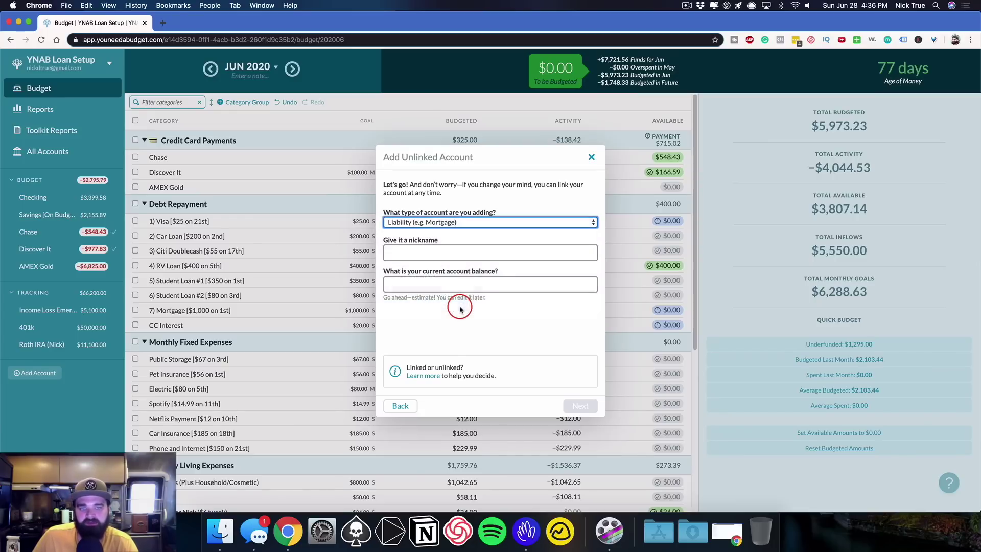
click(438, 253)
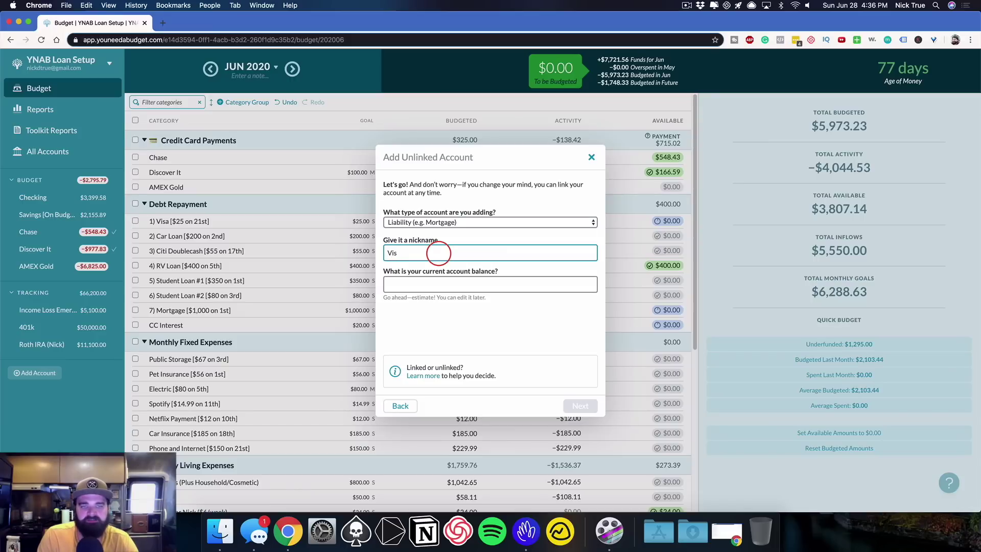
key(Tab)
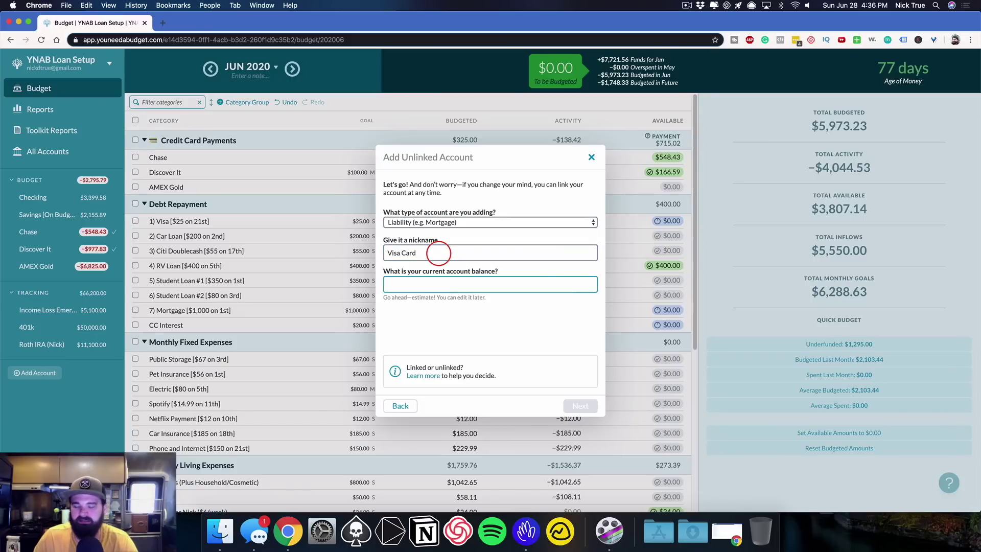
text(350)
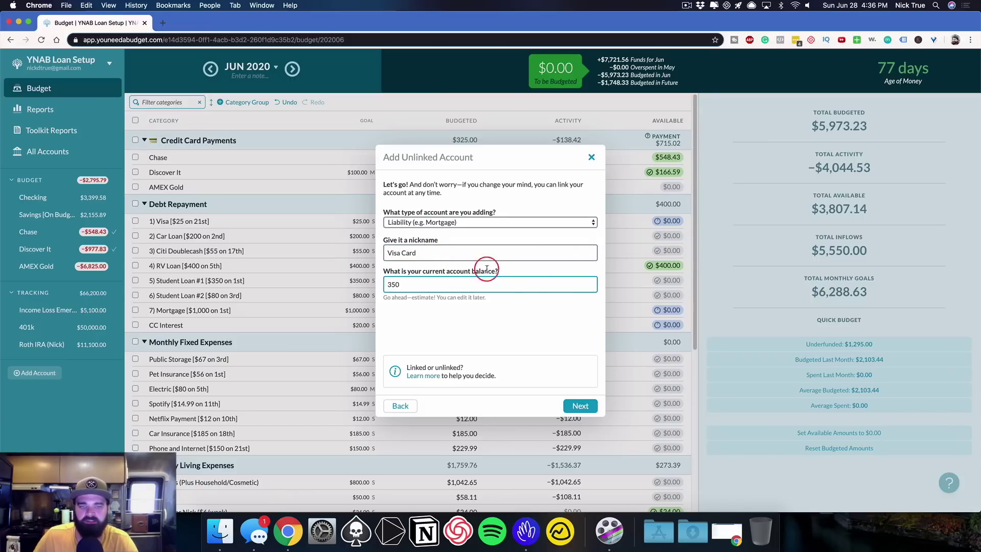
click(580, 405)
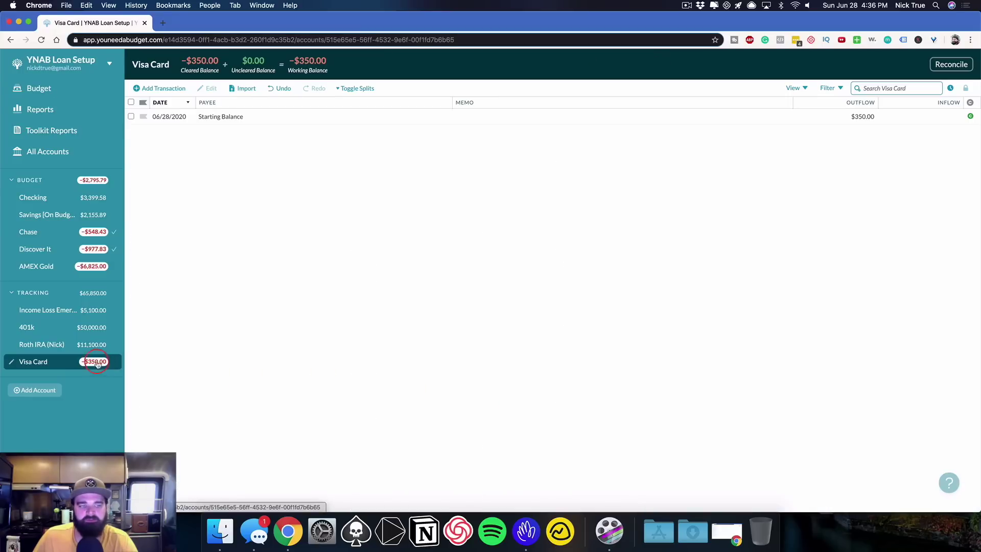
Add an unlinked Car Loan liability account with a $5,500 balance.
click(34, 390)
click(480, 303)
click(461, 222)
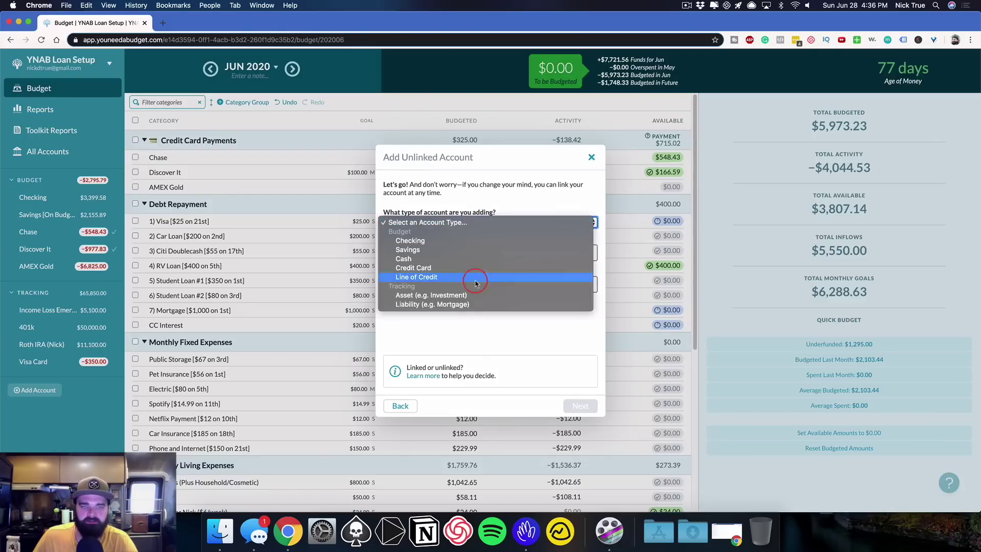
click(470, 300)
click(454, 245)
text(Car Loan)
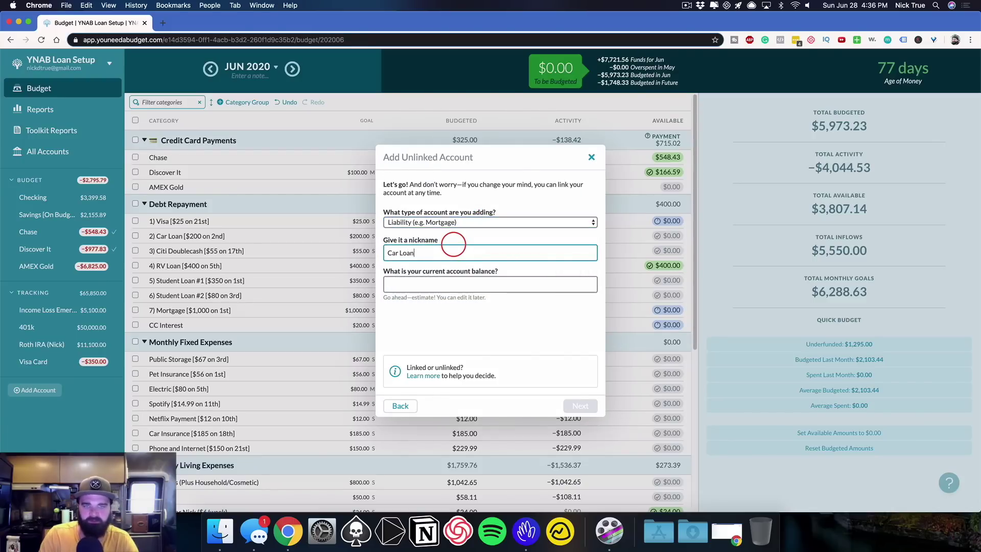
key(Tab)
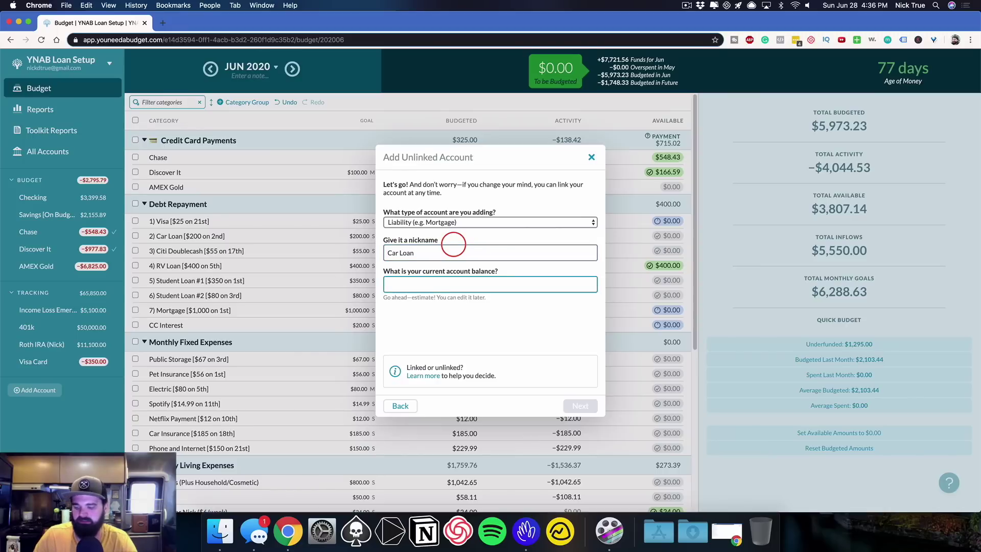
text(5500)
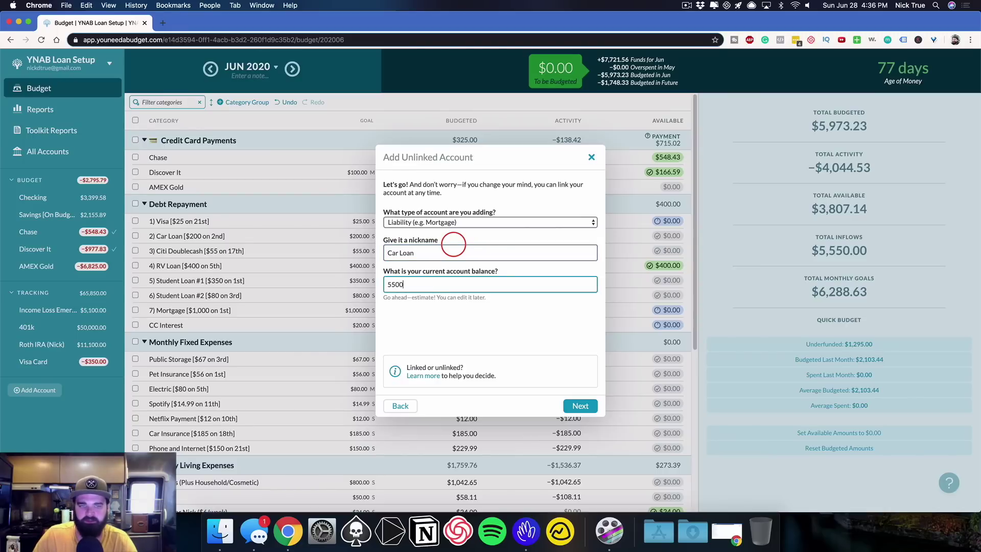
click(580, 405)
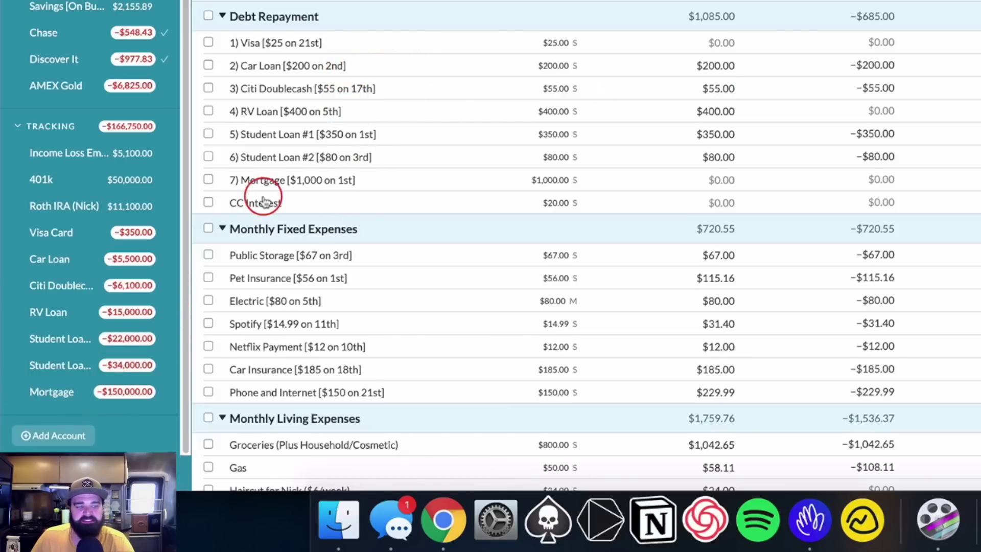
Prefix the Visa Card and Car Loan nicknames with '1) ' and '2) '.
click(66, 232)
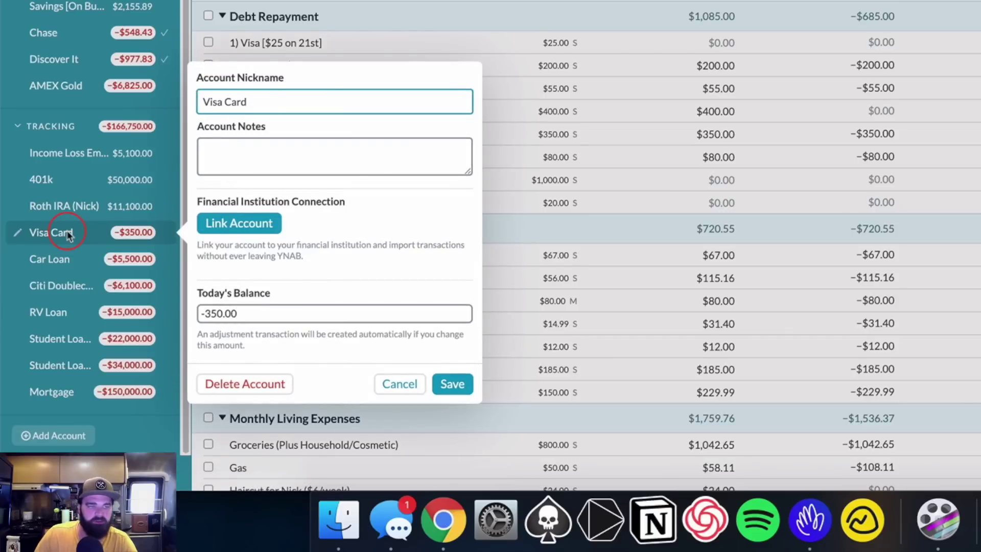
text(1))
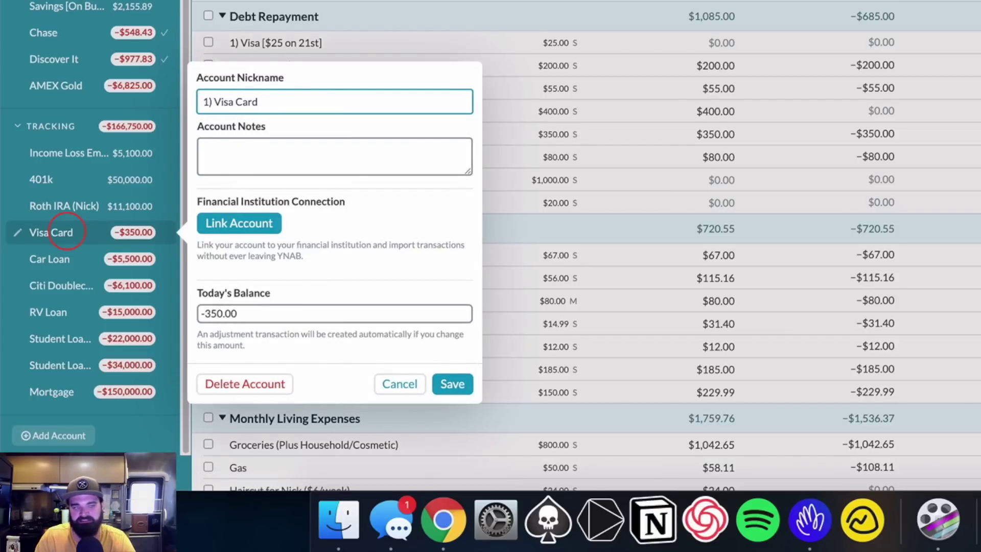
key(Return)
click(53, 258)
text(2)Car Loan)
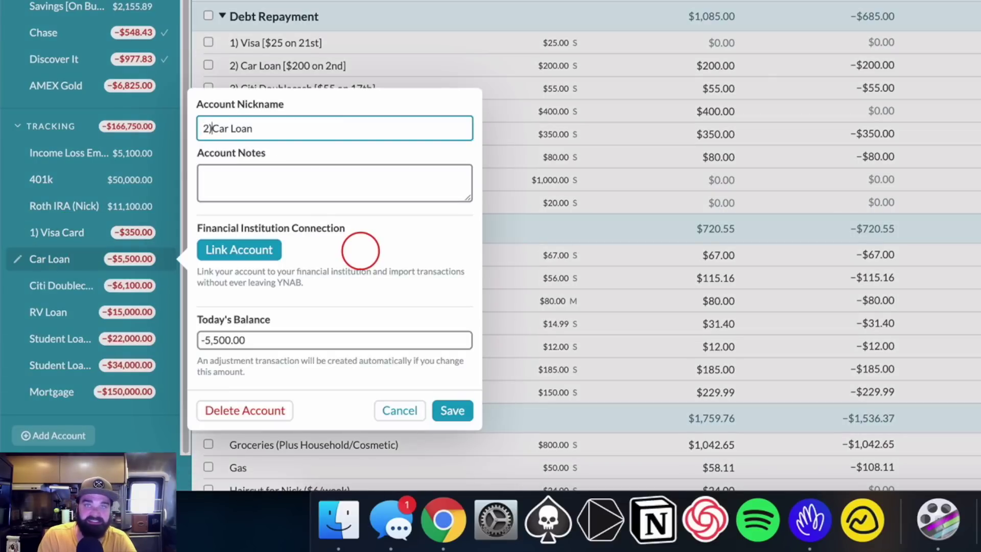
key(Return)
Number the remaining tracking accounts 3) Citi Doublecash through 7) Mortgage.
click(61, 286)
text(3) Citi Doublecash)
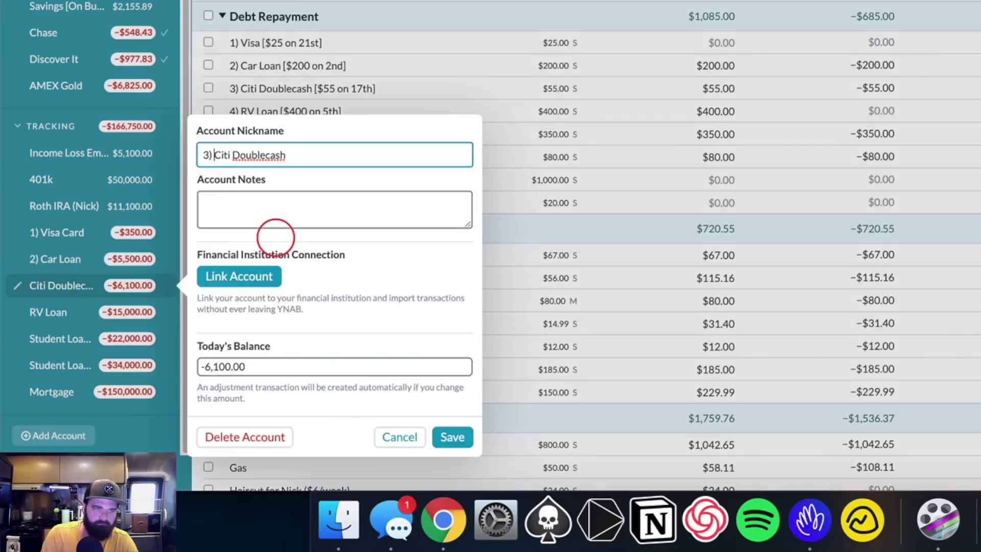
click(48, 312)
text(4))
click(59, 338)
click(60, 365)
text(6))
click(51, 391)
text(7))
key(Return)
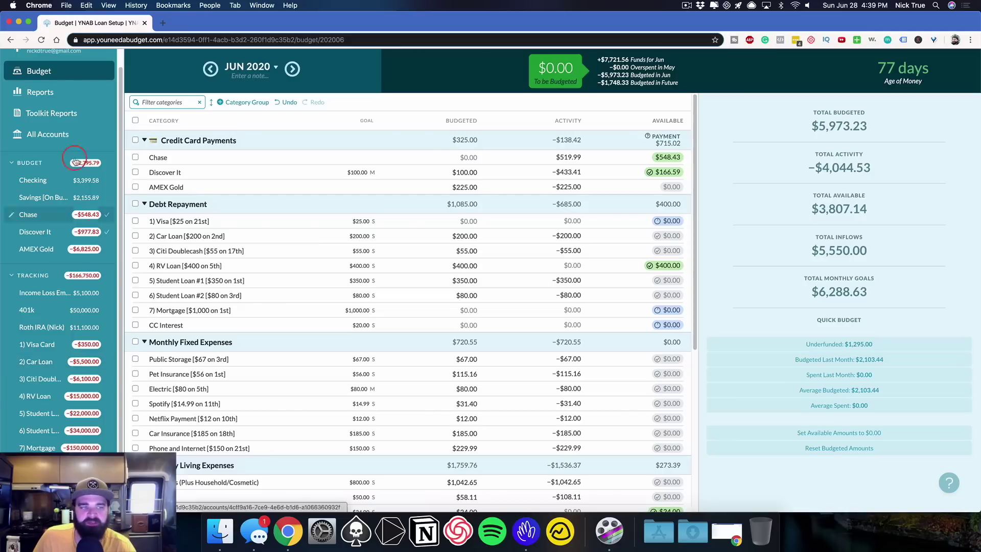
In the Checking register, begin editing the 06/17/2020 $55.00 Citi Payment's payee.
click(60, 182)
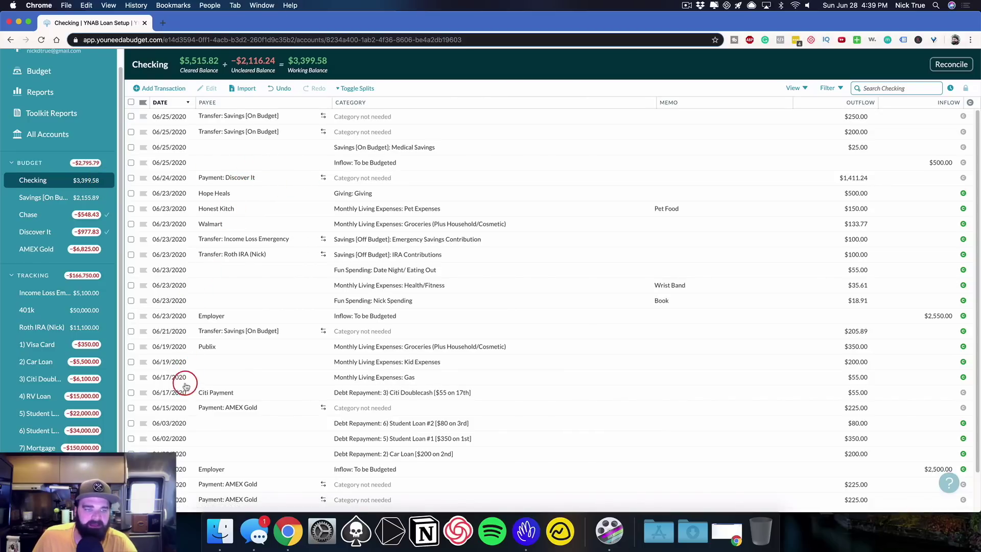
click(213, 393)
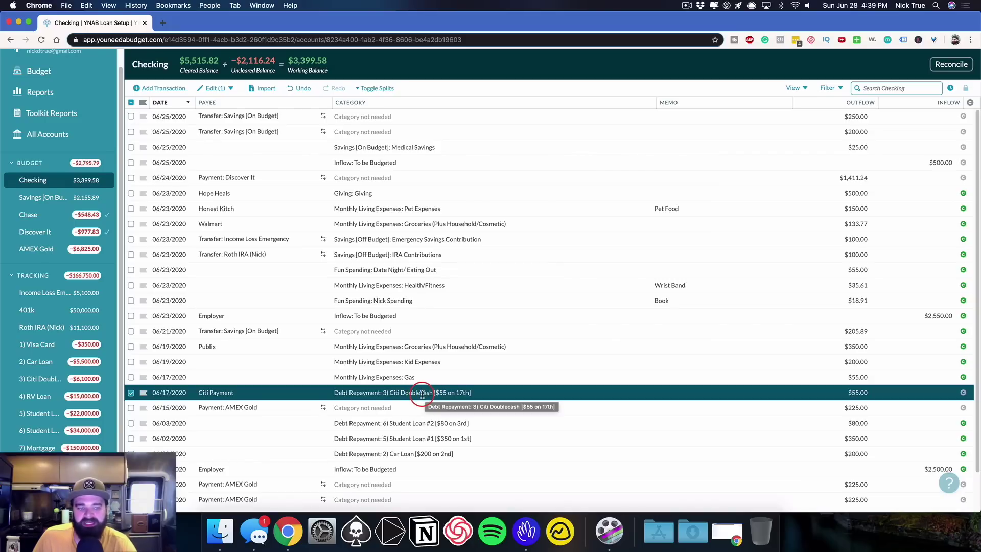
click(256, 389)
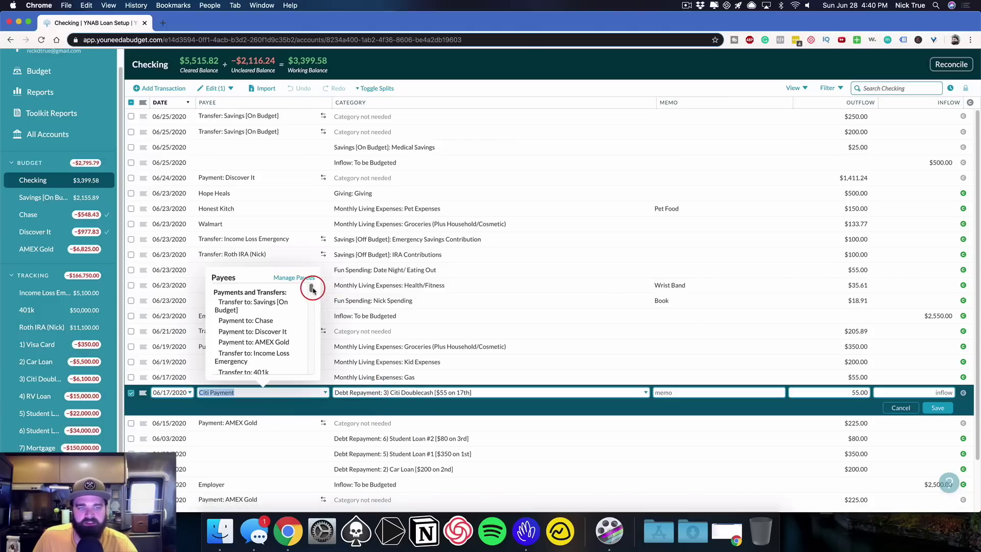
Make the $55.00 Citi payment a transfer to 3) Citi Doublecash and view that account.
scroll(312, 289, down, 3)
scroll(312, 290, down, 2)
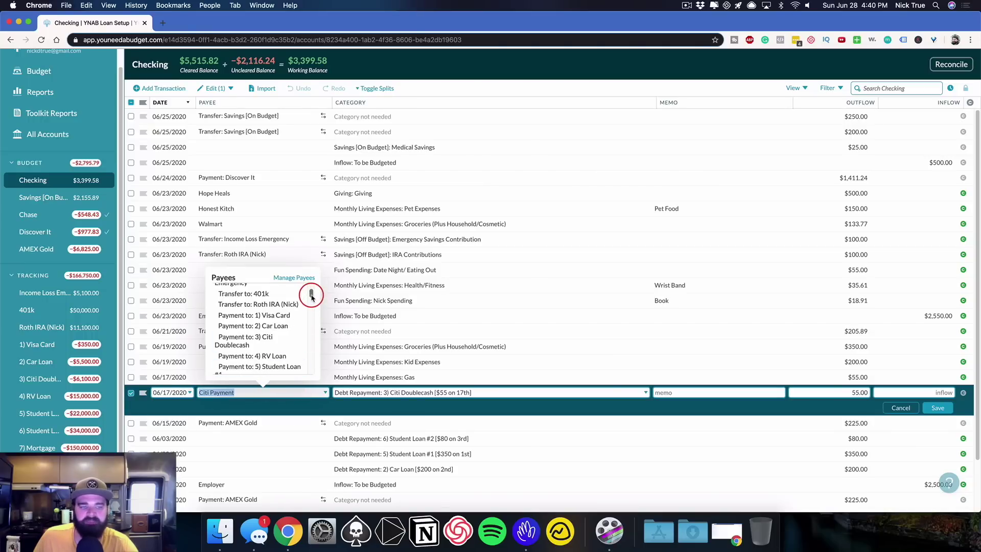
scroll(301, 302, down, 1)
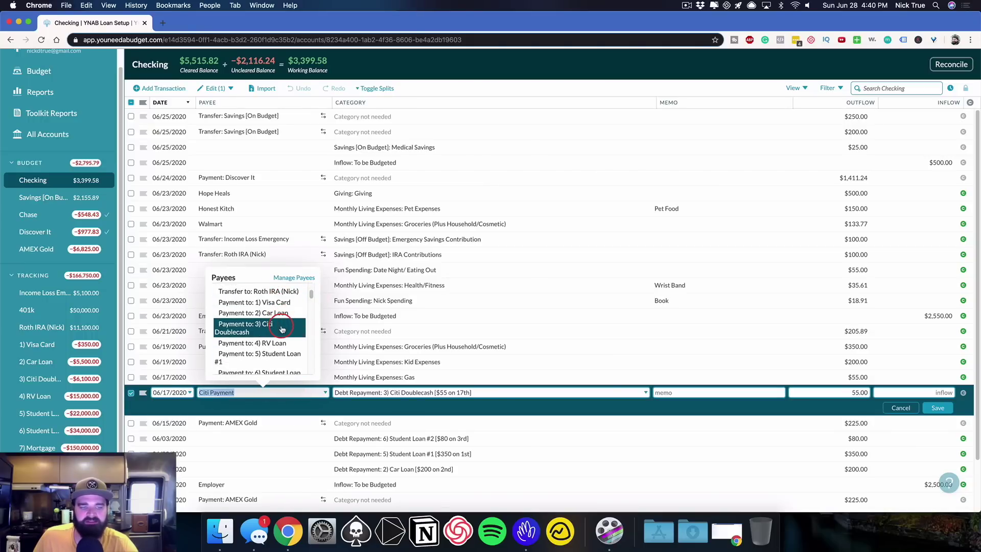
click(248, 329)
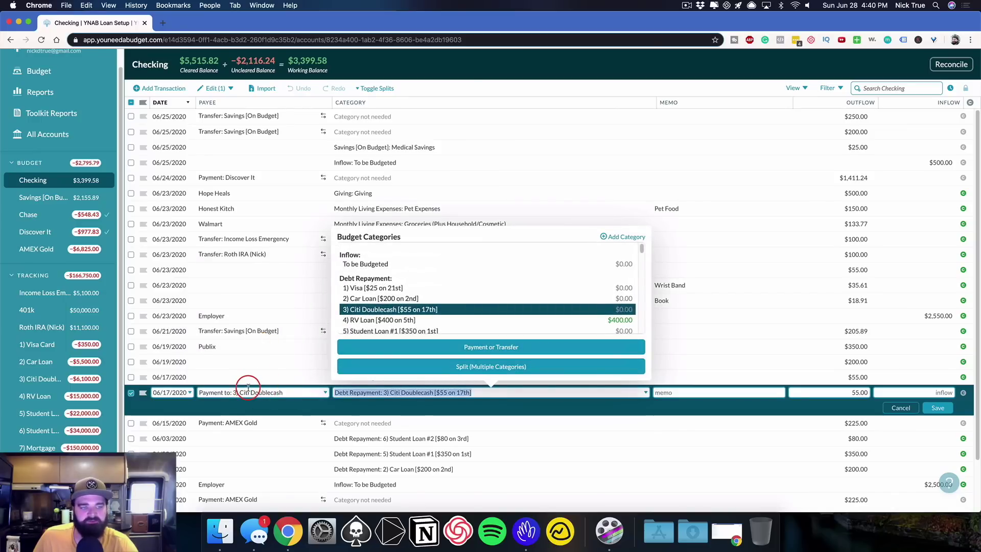
click(861, 392)
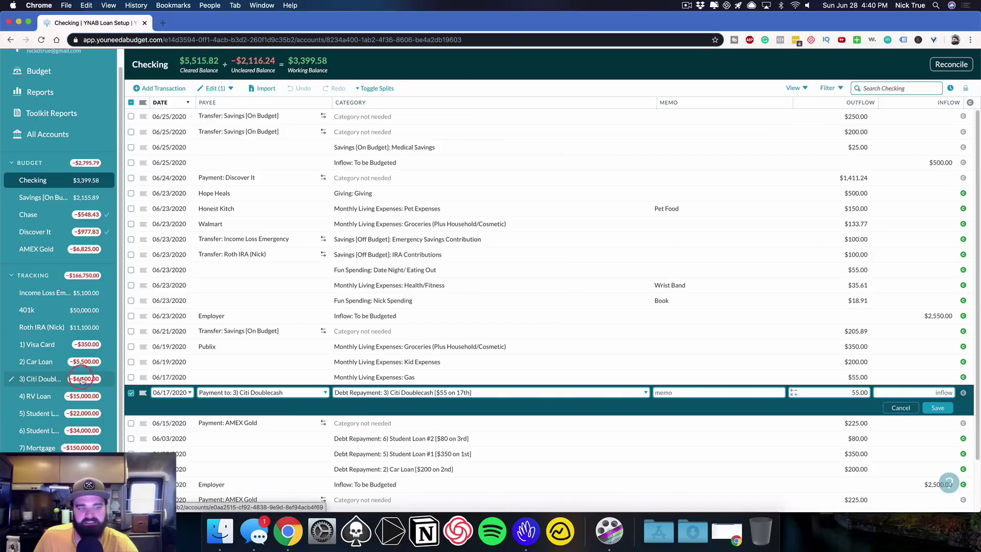
click(945, 410)
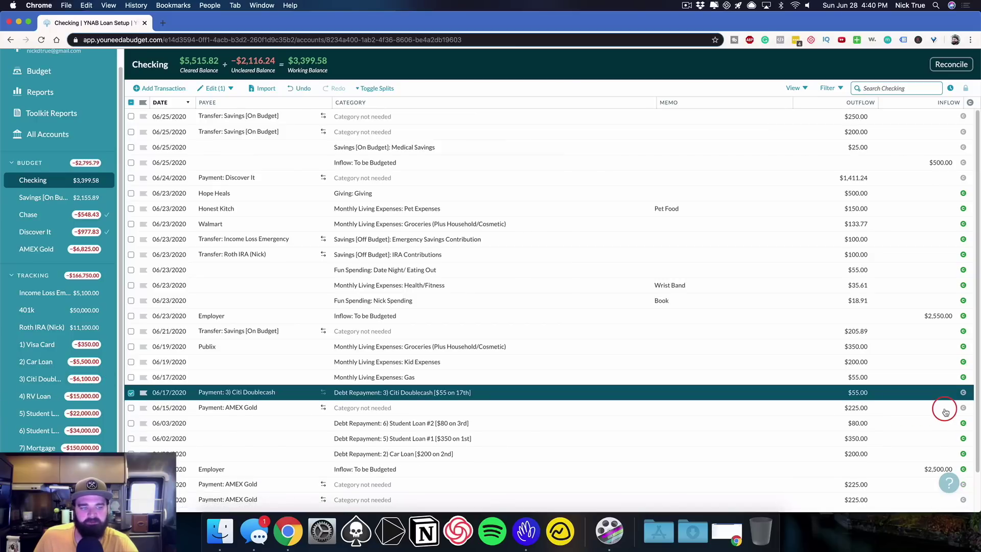
click(69, 379)
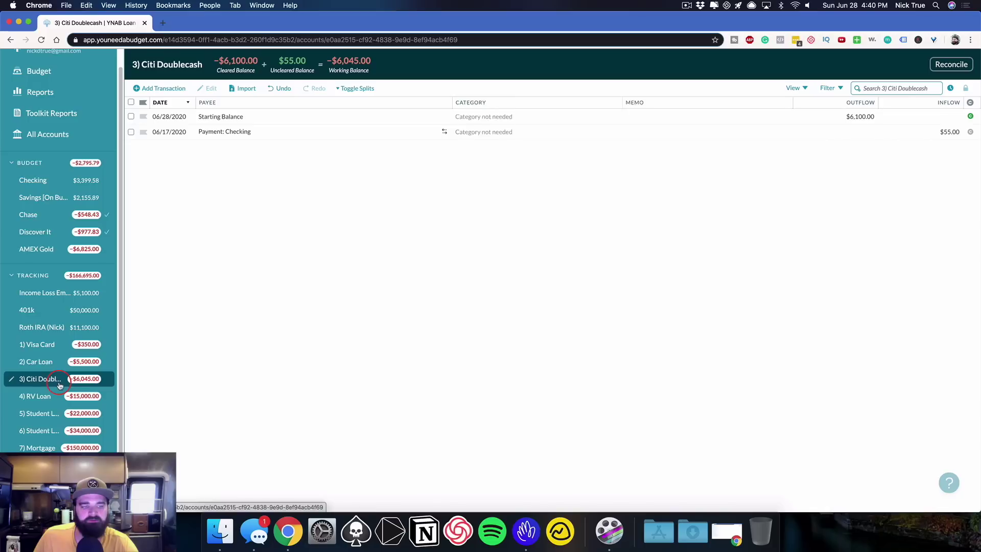
Record a $400.00 Checking payment to 4) RV Loan under the 4) RV Loan category.
click(444, 131)
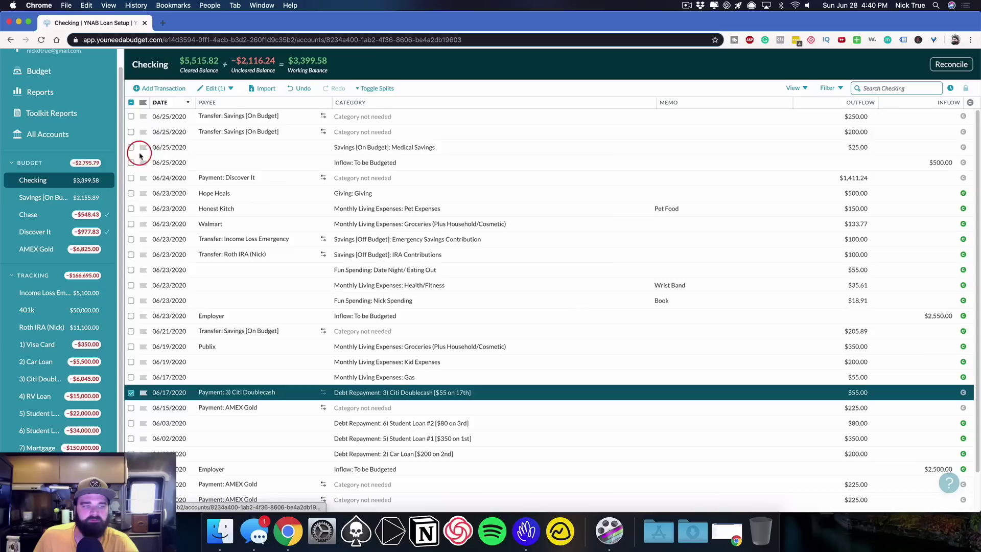
click(159, 89)
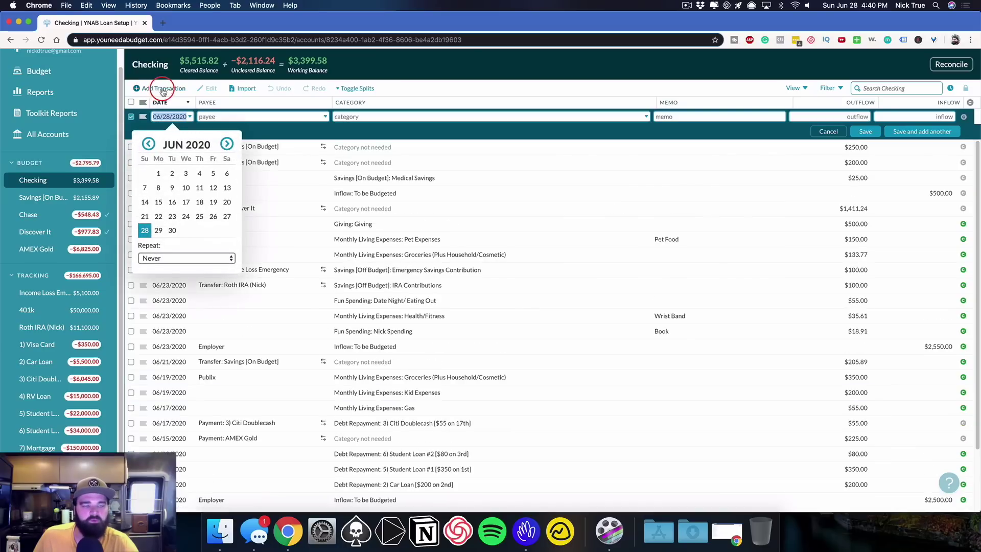
click(221, 117)
scroll(270, 171, down, 3)
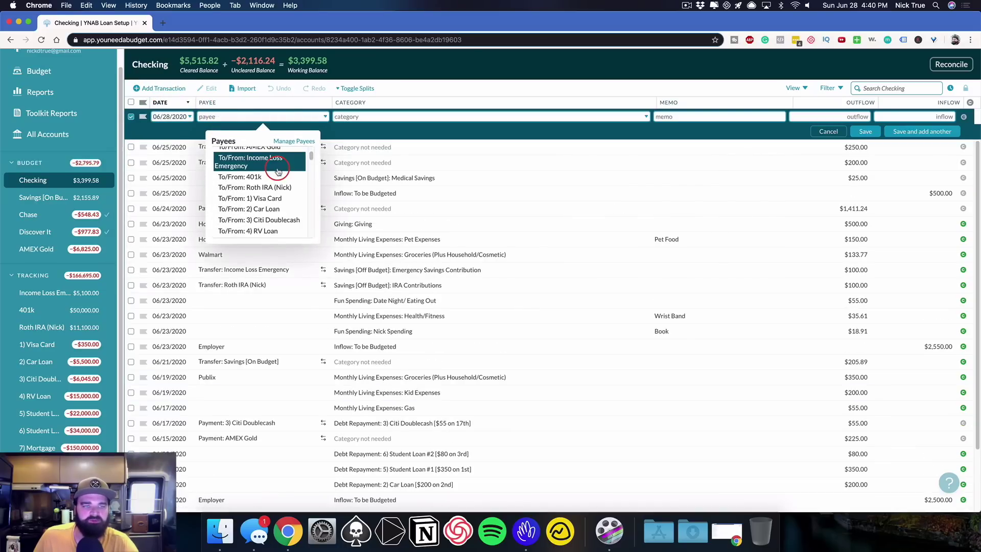
click(268, 225)
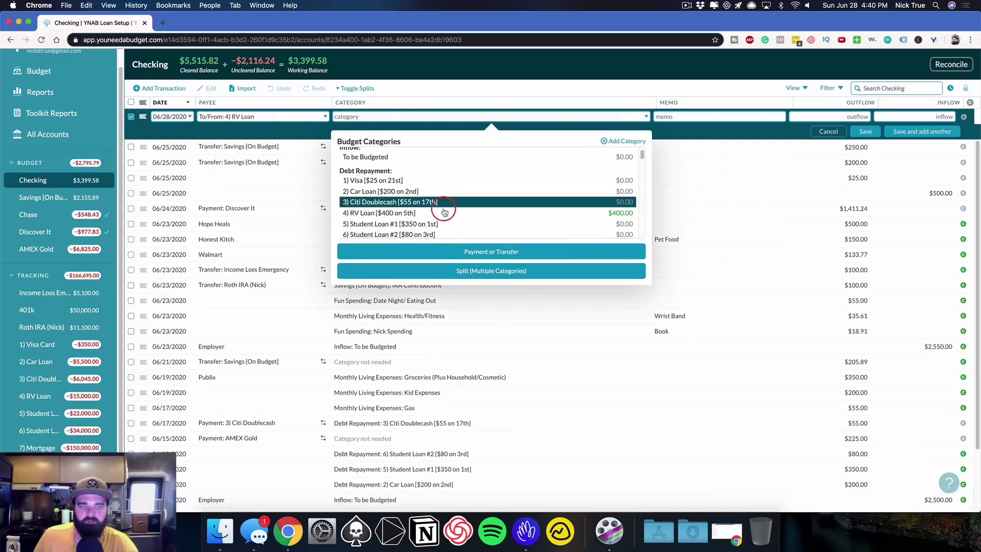
click(409, 212)
click(861, 117)
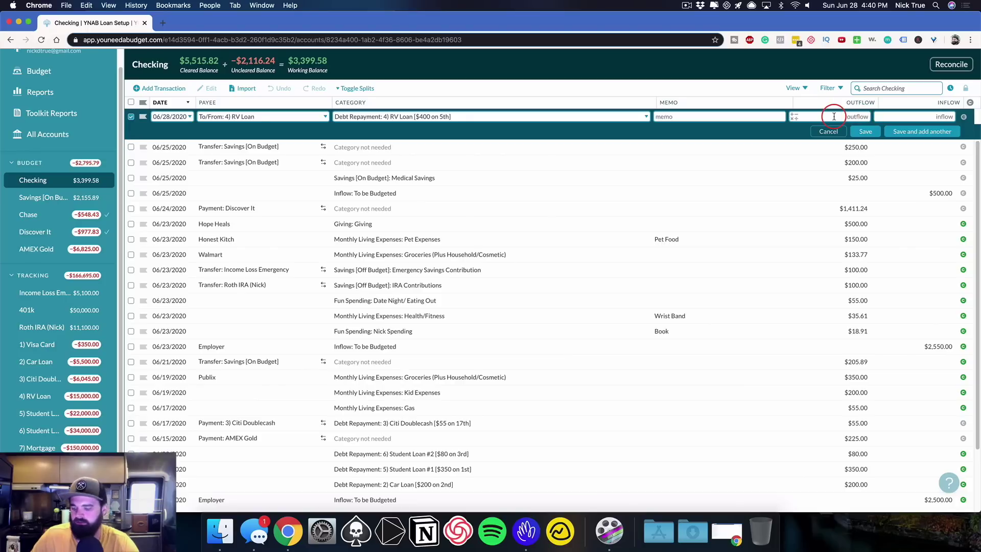
text(400)
click(866, 132)
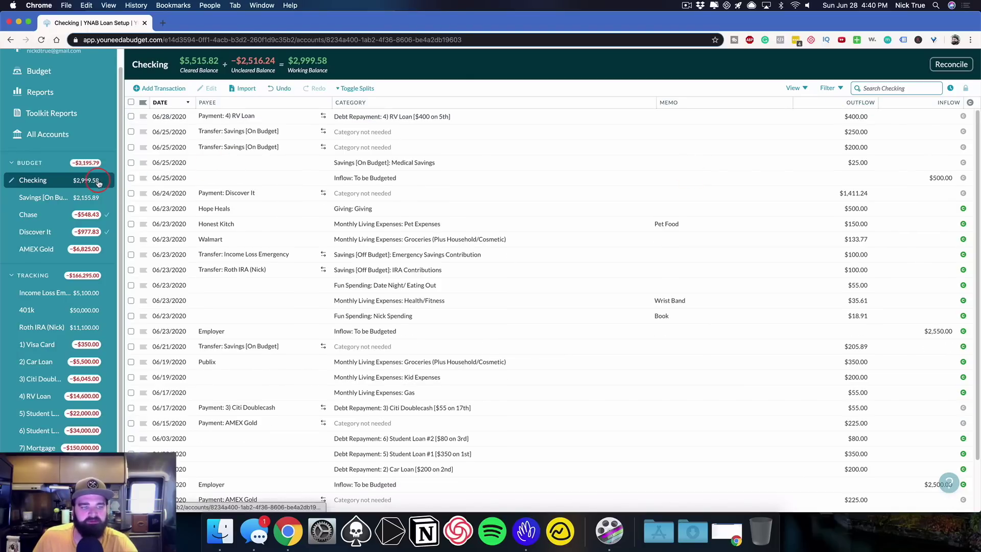
click(45, 397)
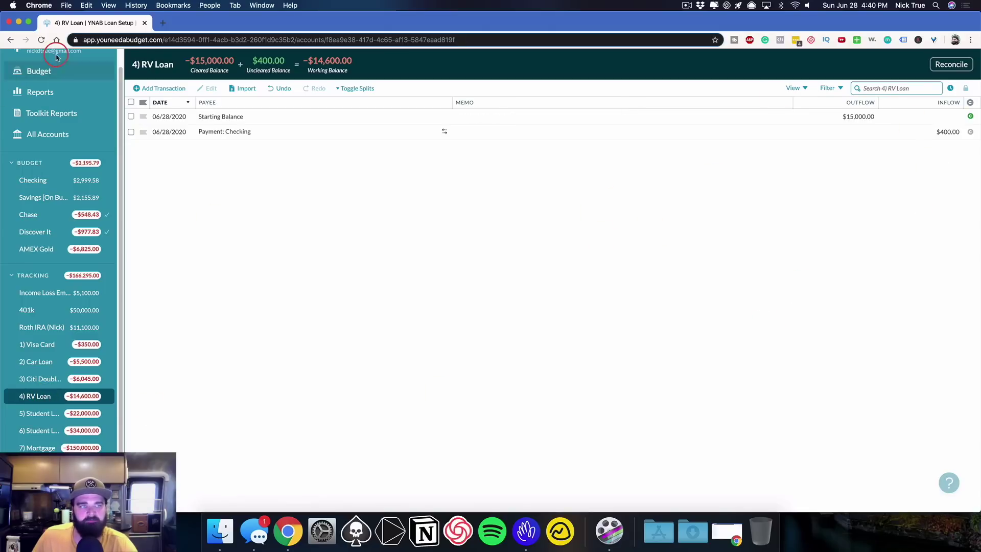
Check the budget view, then return to the 4) RV Loan register.
click(41, 71)
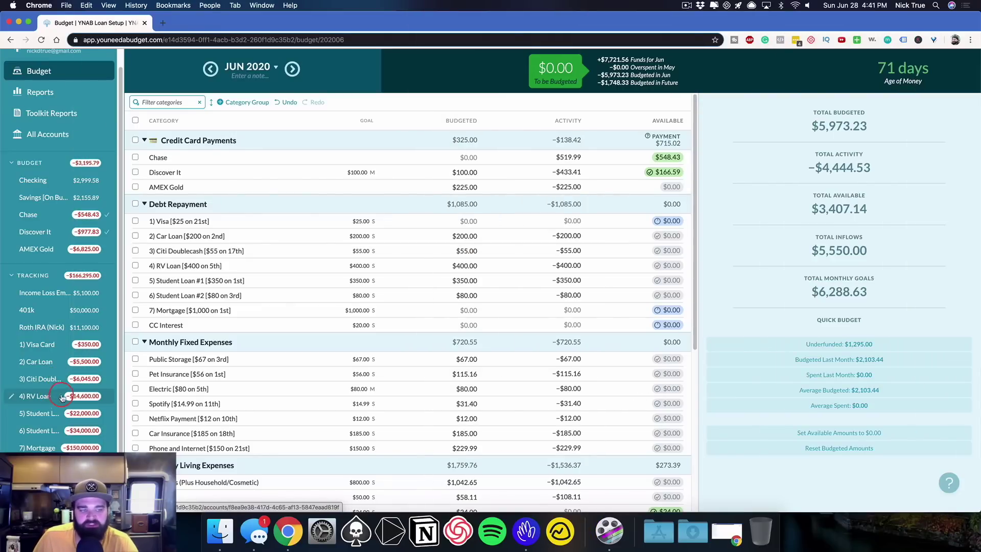
click(45, 400)
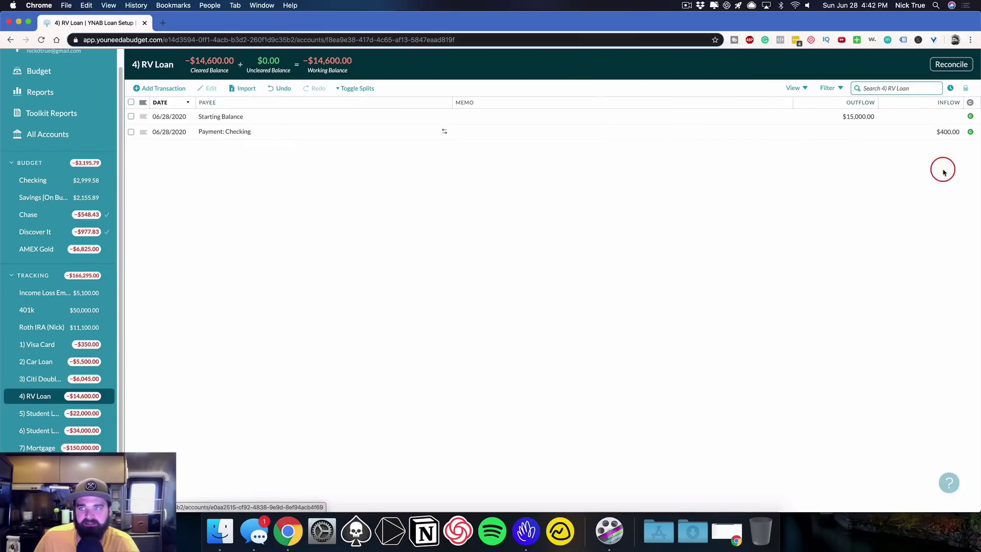
Reconcile 4) RV Loan to an actual balance of 14,755, creating a −$155.00 adjustment.
click(960, 68)
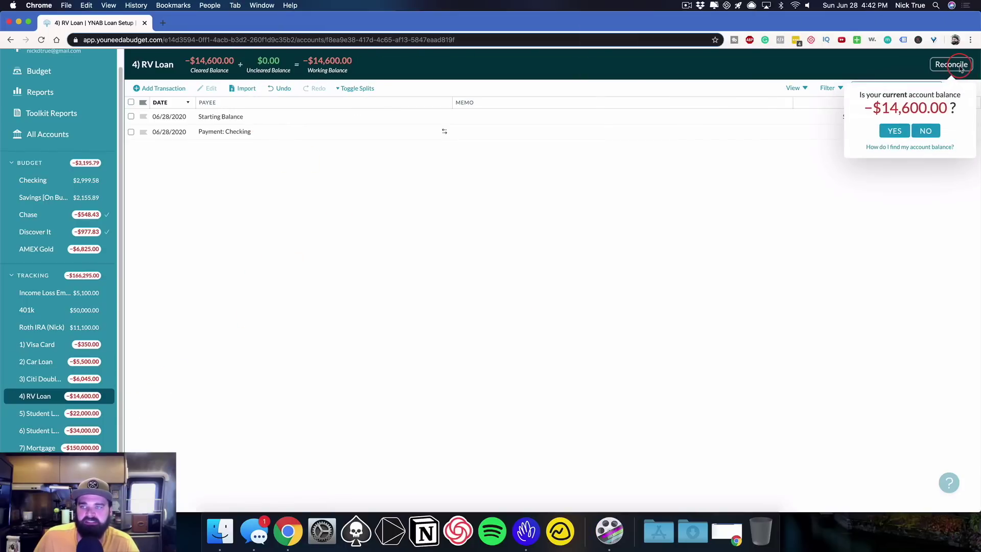
drag(884, 109, 945, 107)
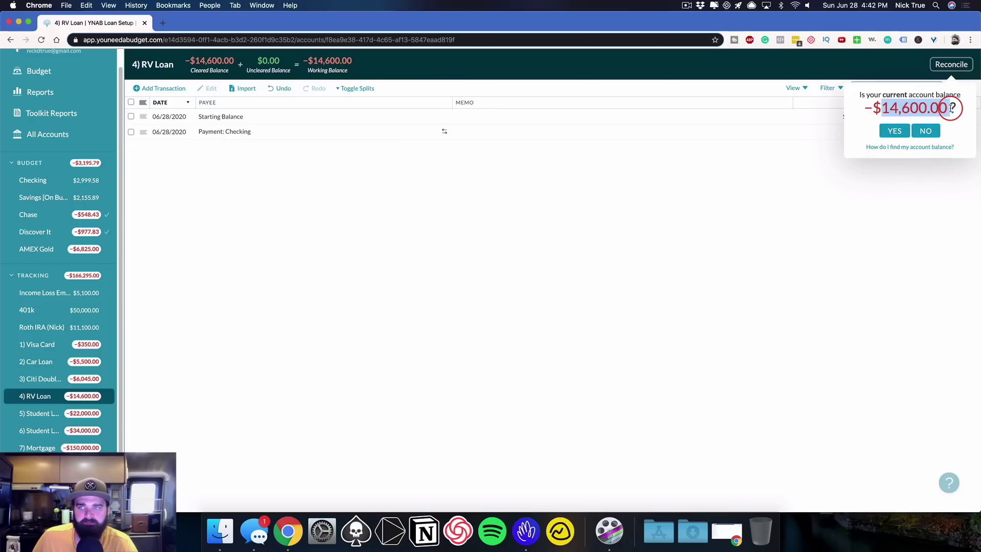
click(926, 131)
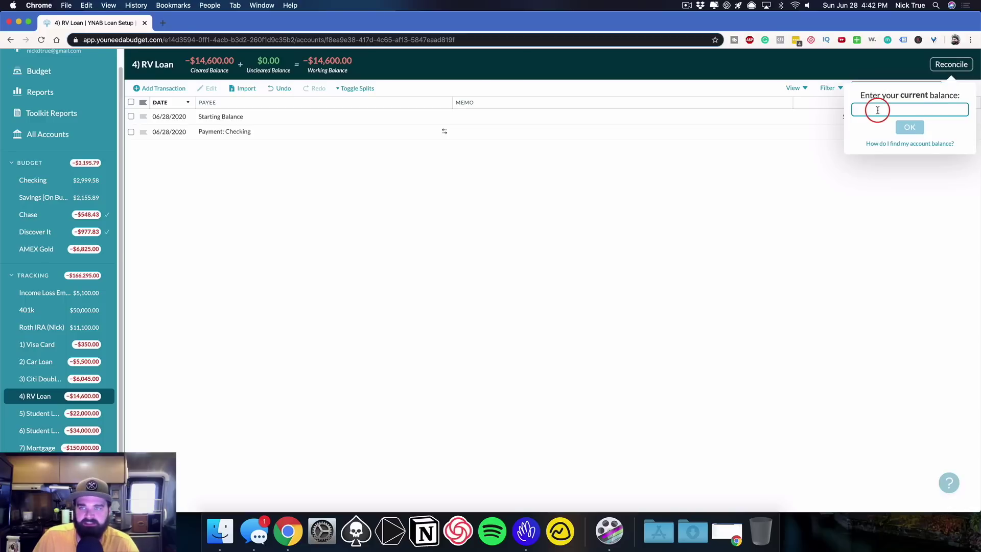
text(14)
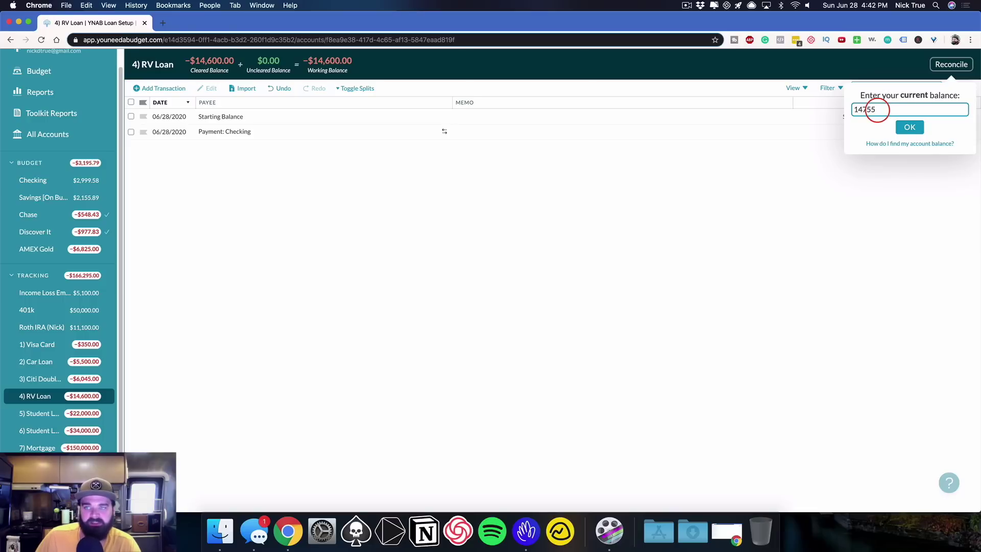
text(755)
click(909, 126)
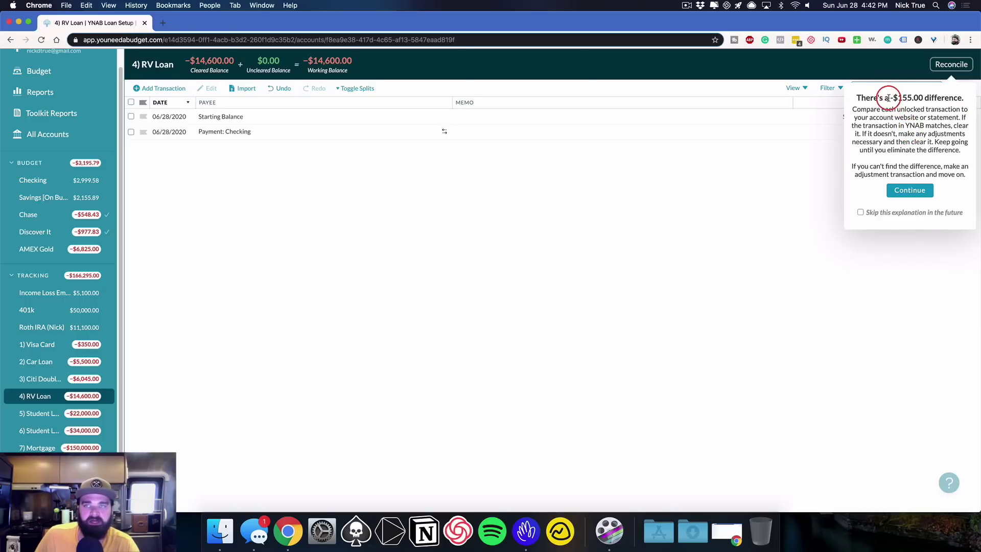
drag(888, 98, 922, 98)
click(888, 211)
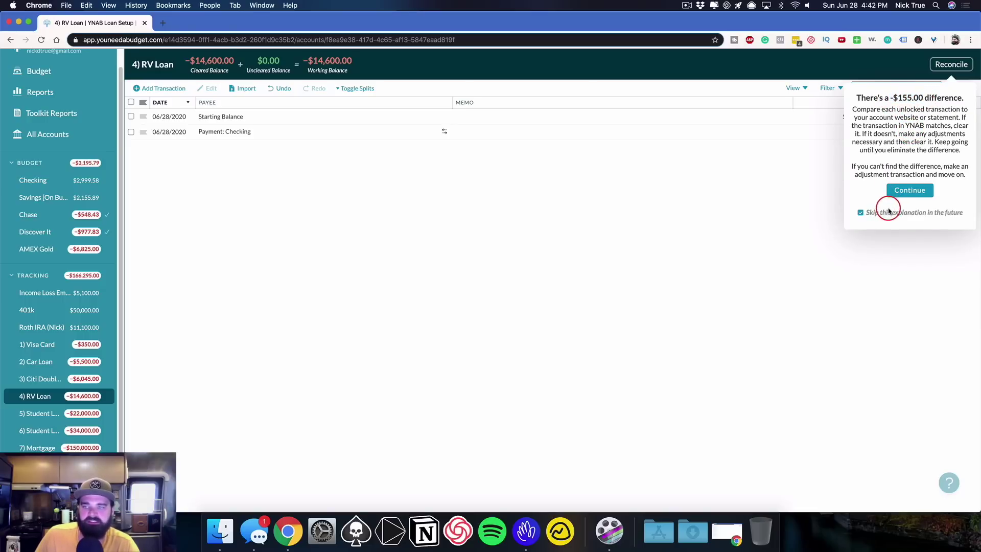
click(907, 190)
click(938, 106)
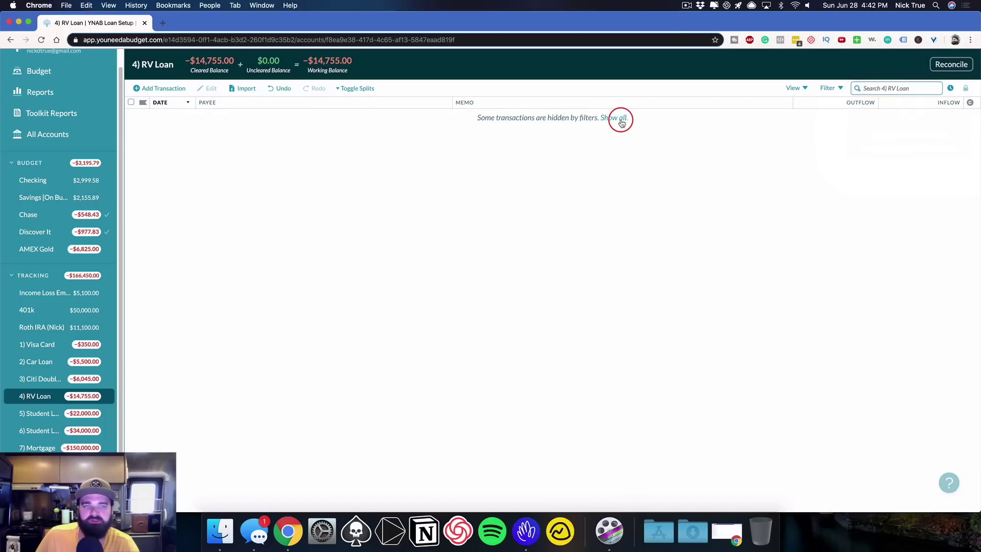
Show all transactions and set the $155.00 reconciliation adjustment's payee to Interest.
click(621, 123)
click(233, 132)
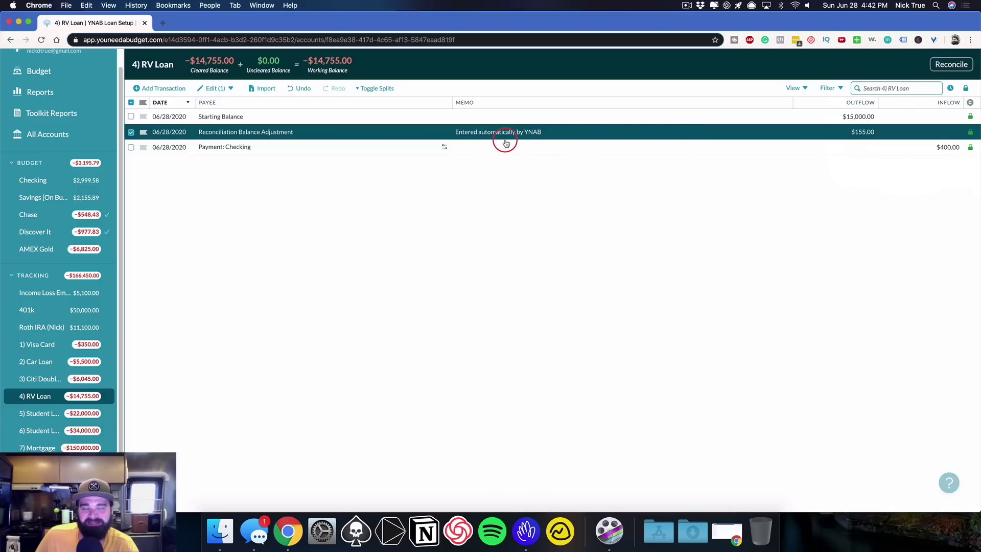
click(323, 130)
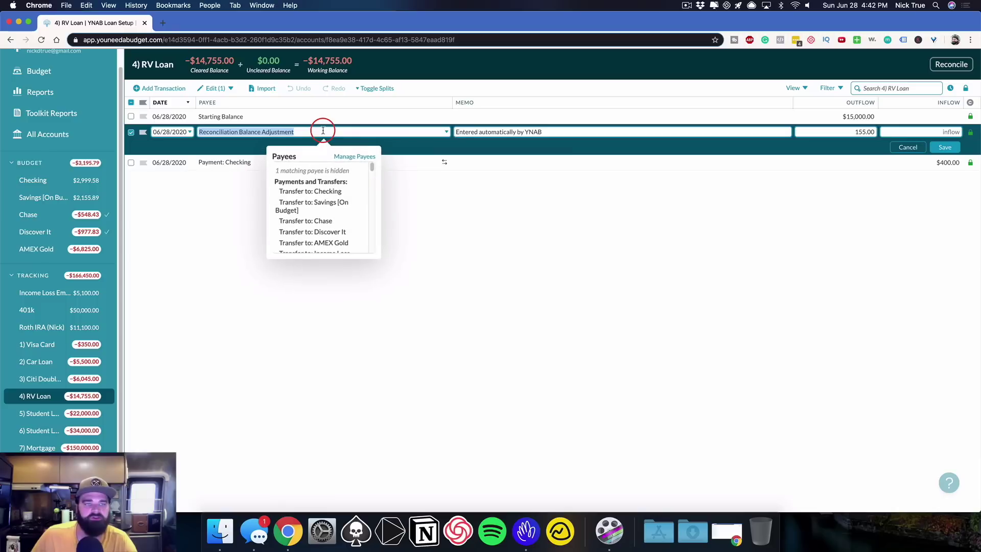
text(Interest)
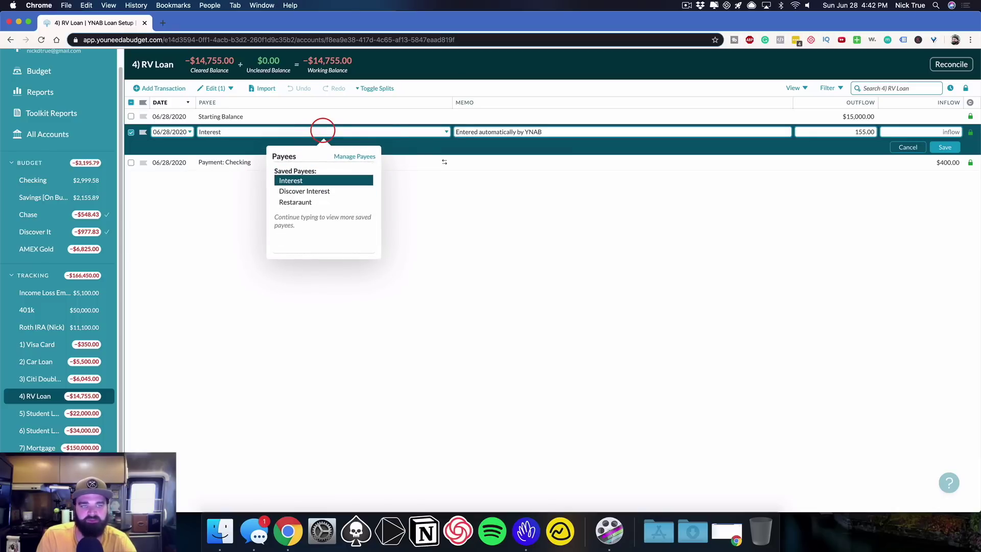
click(945, 147)
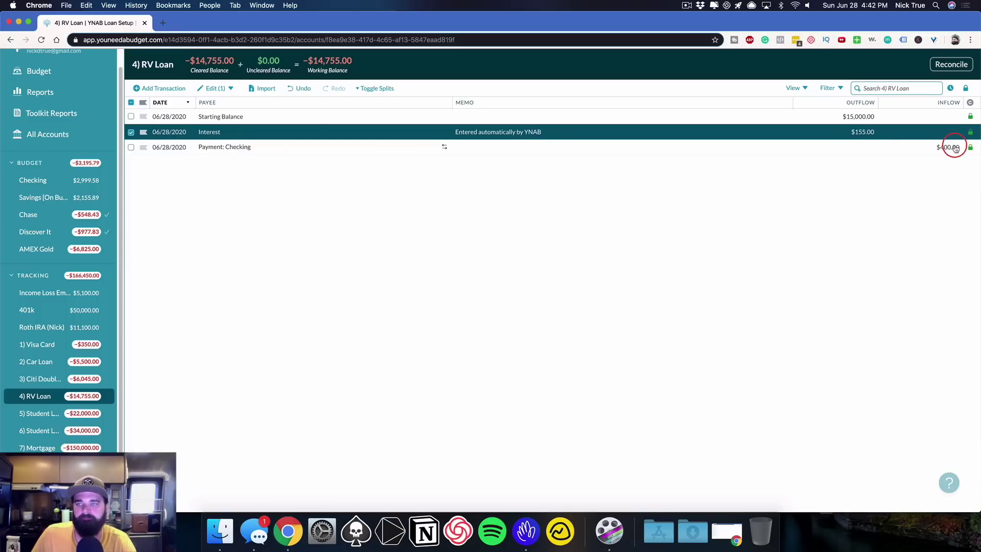
click(130, 134)
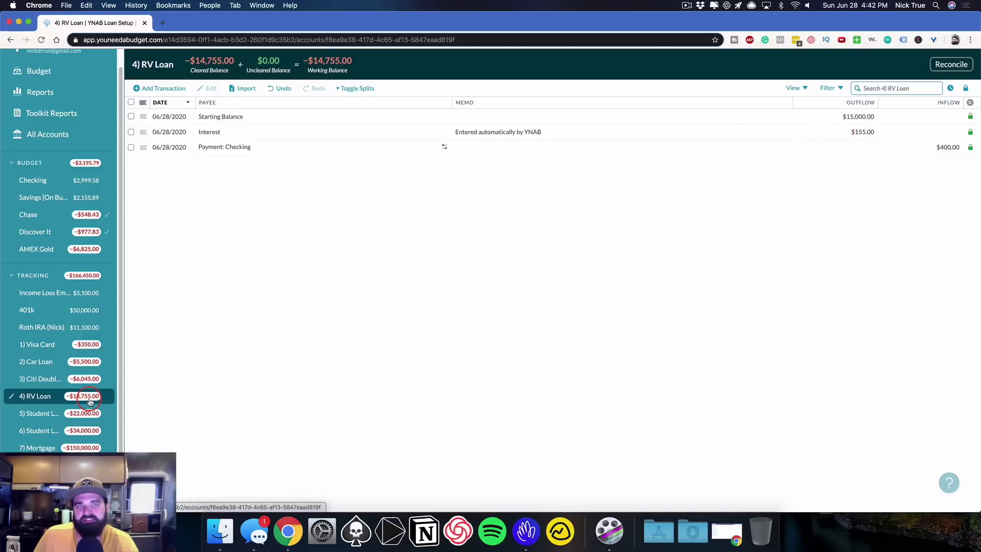
Review the June budget, then reopen the 4) RV Loan register.
scroll(89, 402, up, 1)
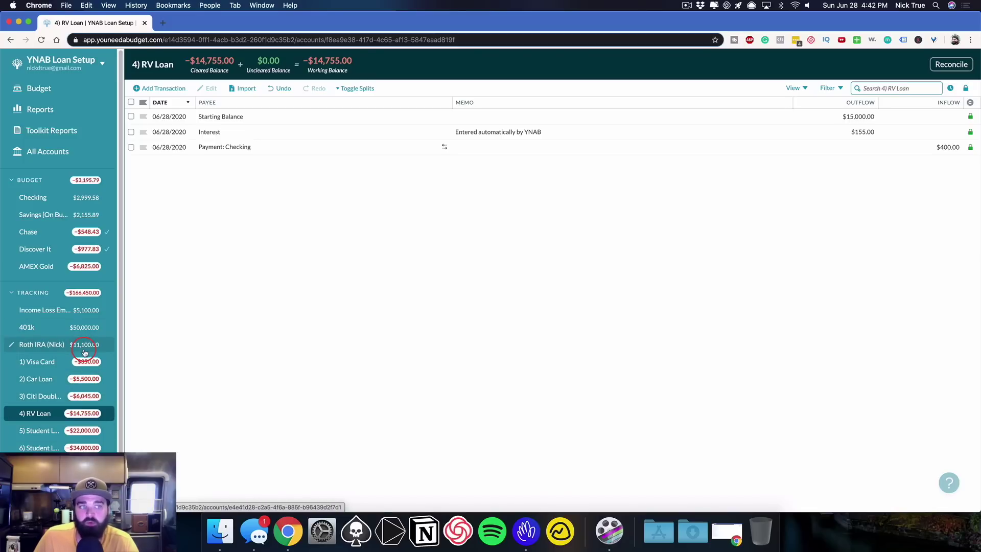
click(53, 90)
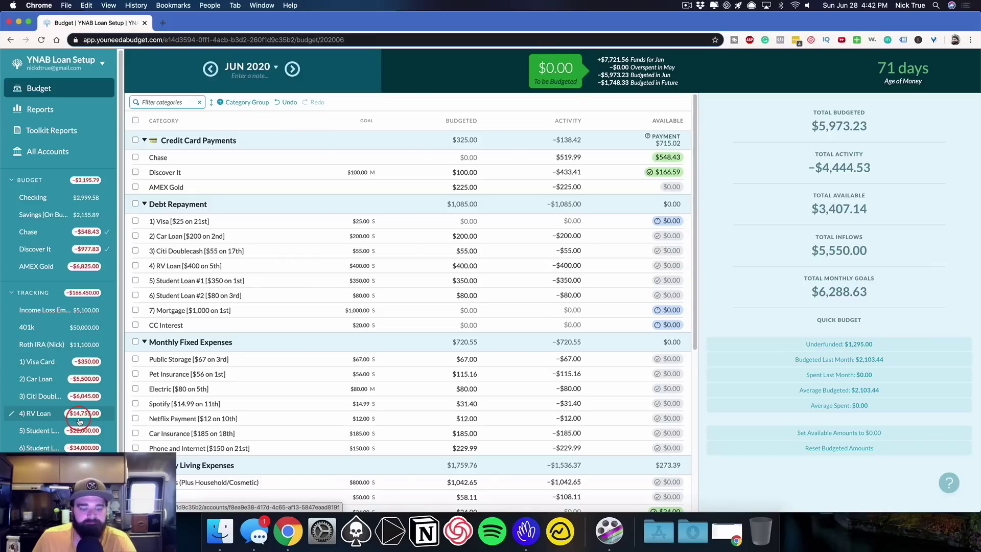
click(79, 421)
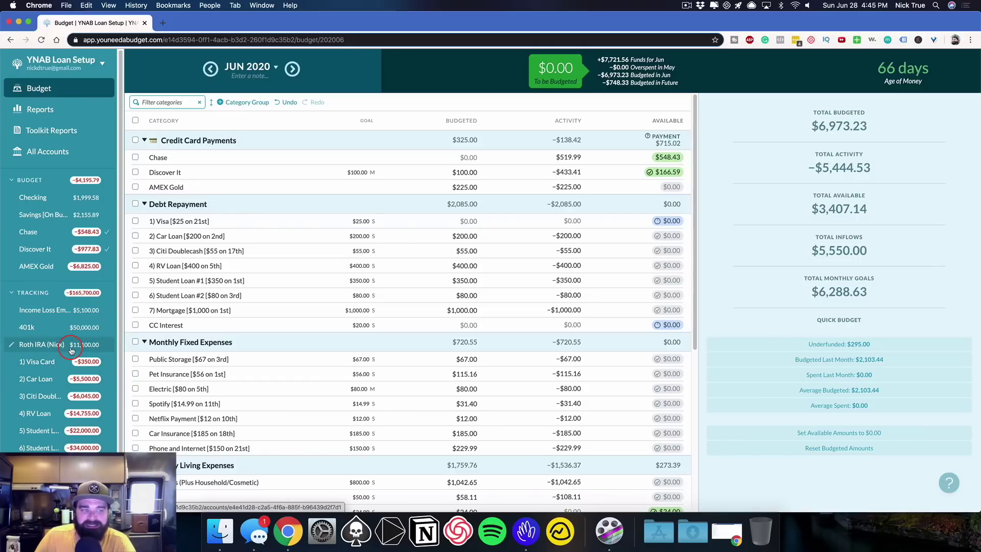
Open and cancel AMEX Gold's settings, then open the AMEX Gold register.
click(11, 266)
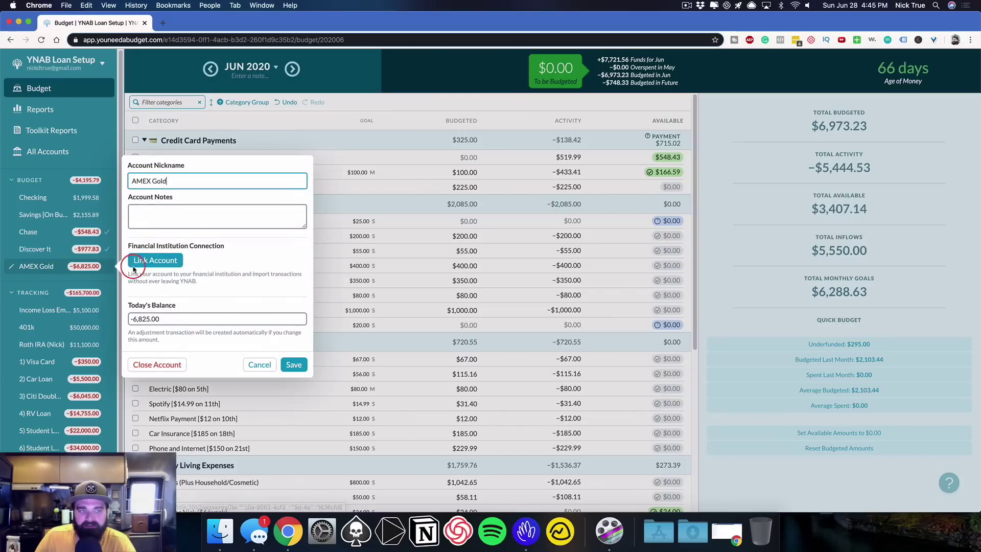
click(252, 371)
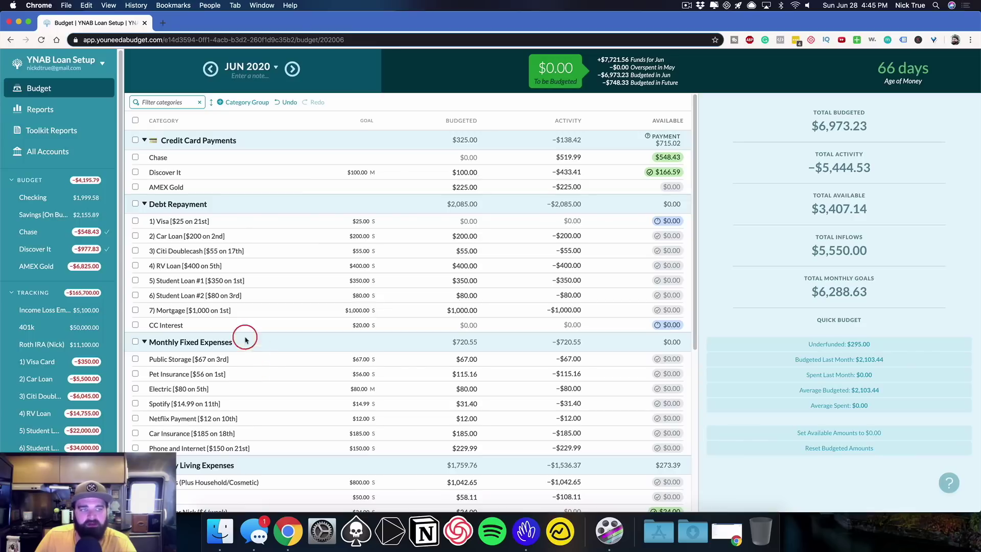
click(58, 274)
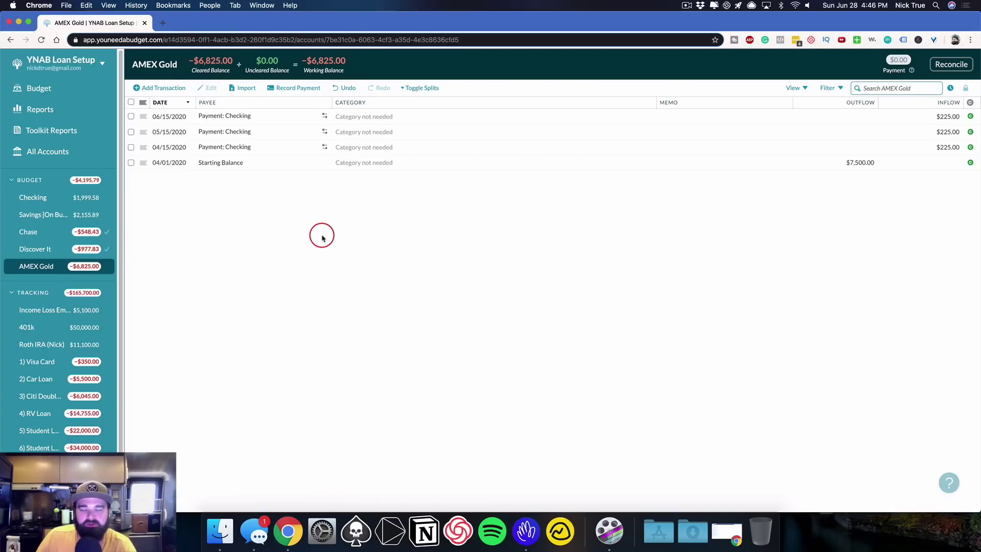
Return to the budget view and collapse then re-expand the Tracking accounts list.
click(40, 89)
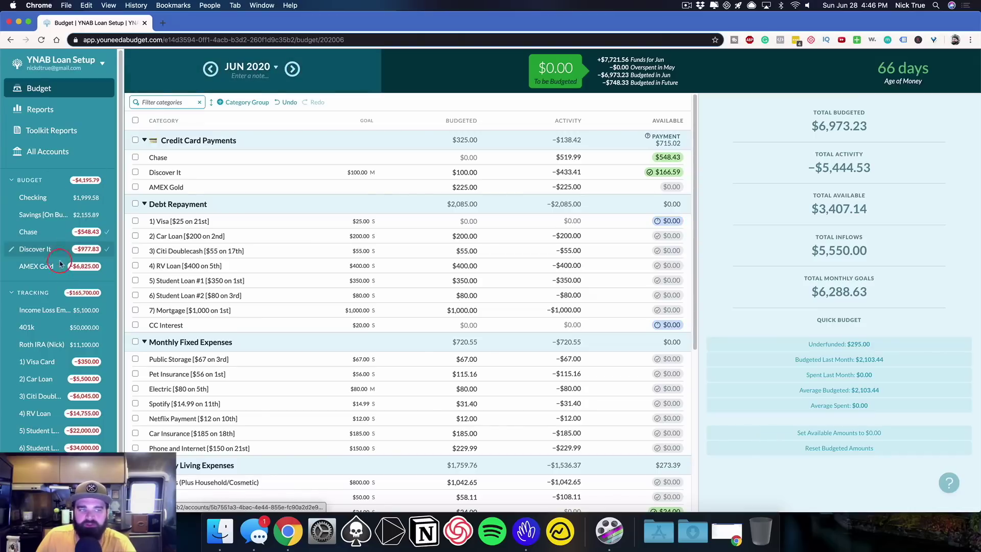
click(10, 299)
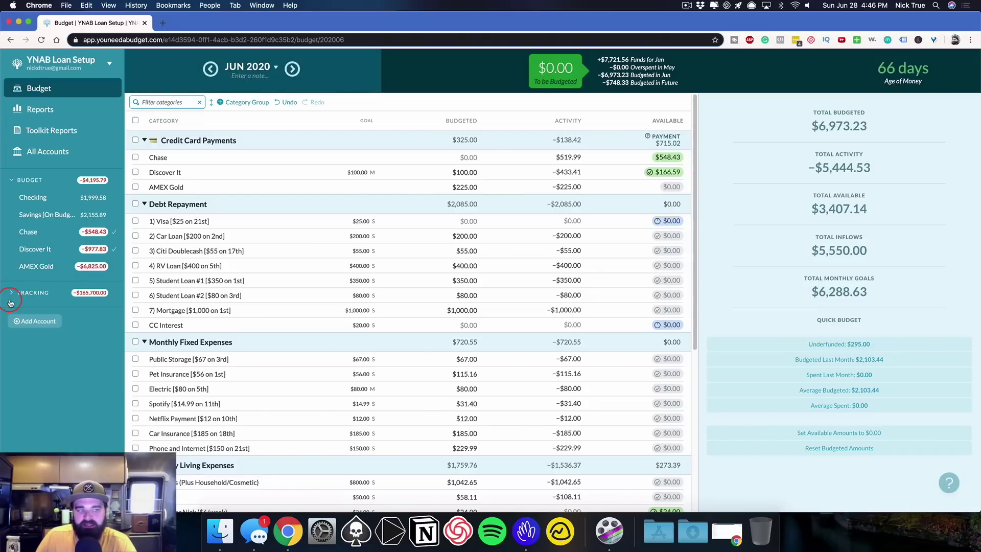
click(12, 298)
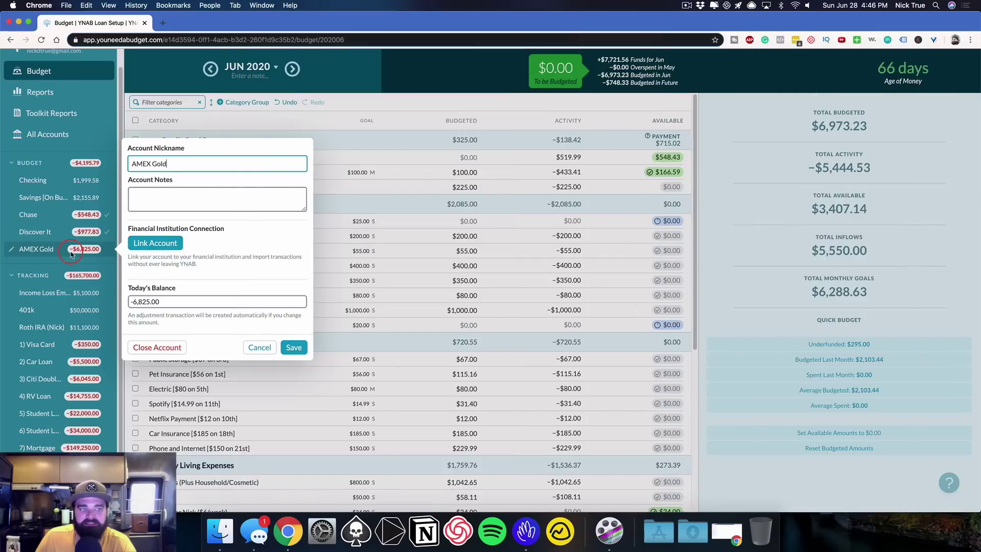
Create an unlinked Liability account named 'AMEX Gold (new)' with a 0 starting balance.
click(178, 250)
click(158, 245)
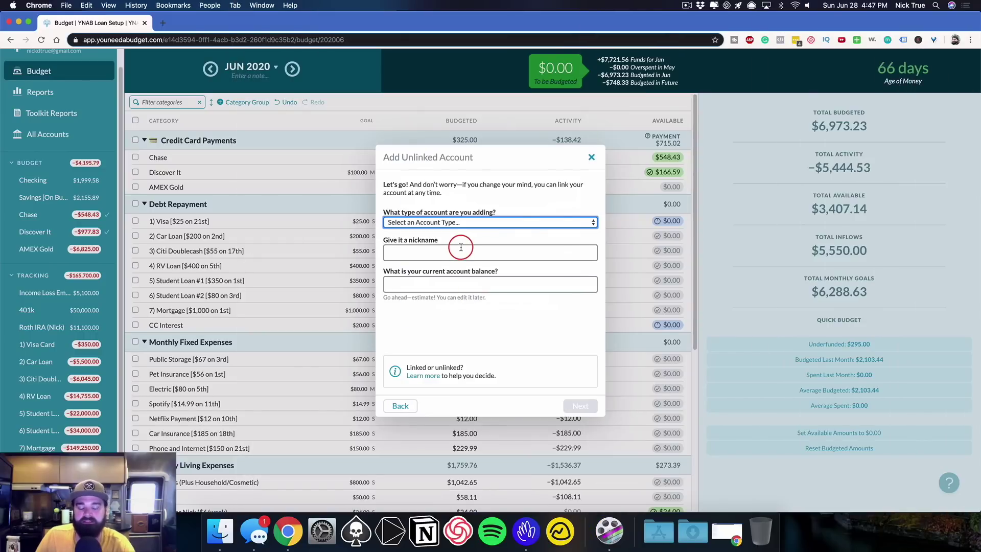
click(453, 223)
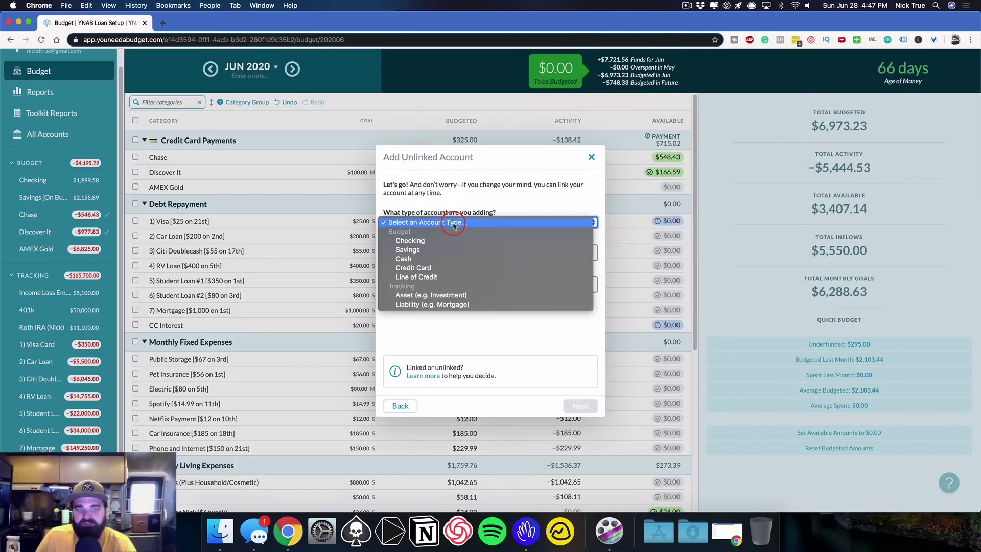
click(438, 303)
click(423, 254)
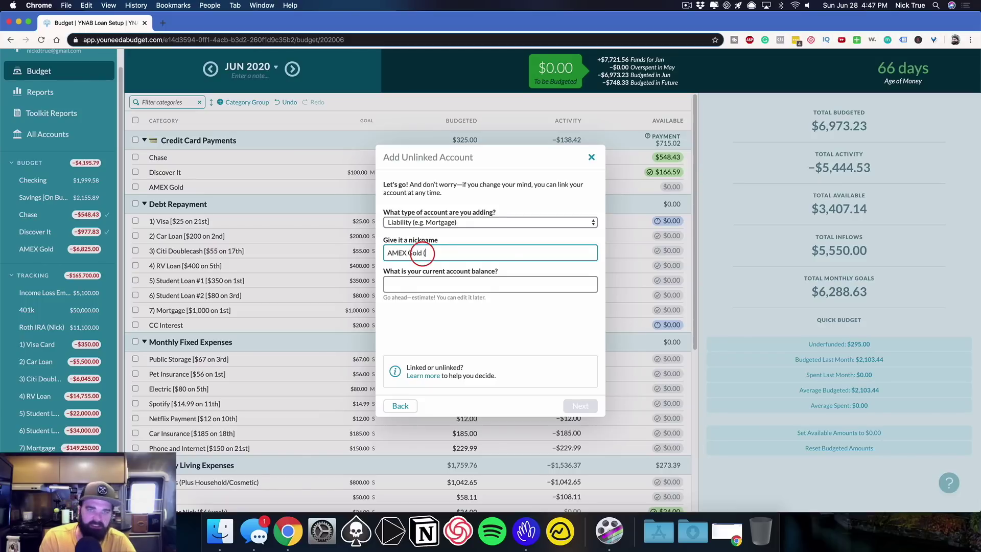
text(AMEX Gold (new))
key(Tab)
text(0)
key(Return)
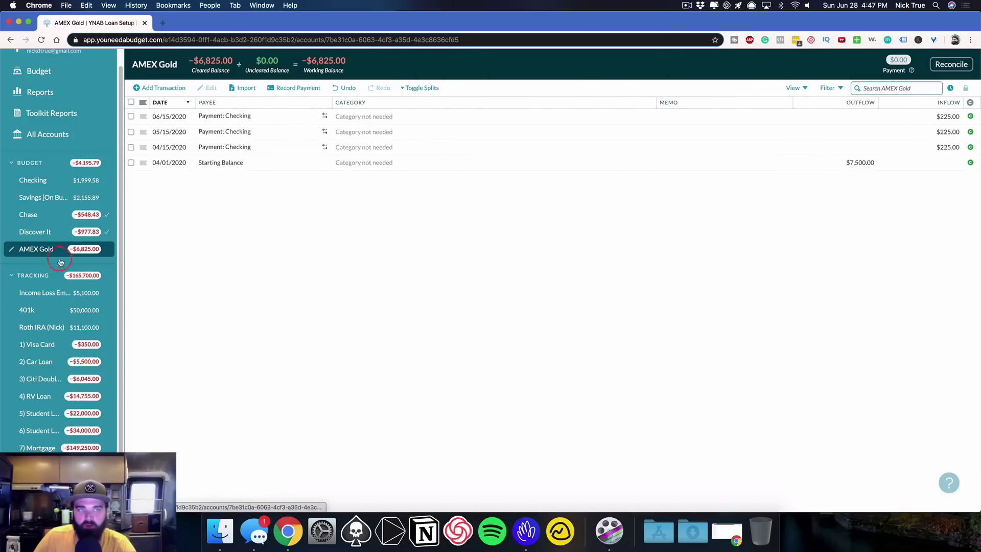
Move the four AMEX Gold transactions into AMEX Gold (new), then delete the old AMEX Gold account.
click(131, 102)
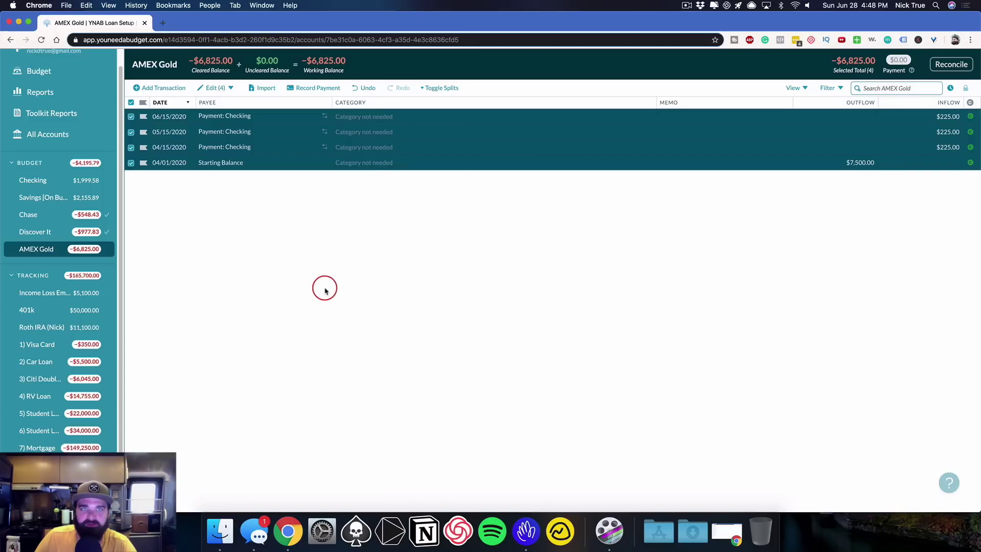
click(220, 88)
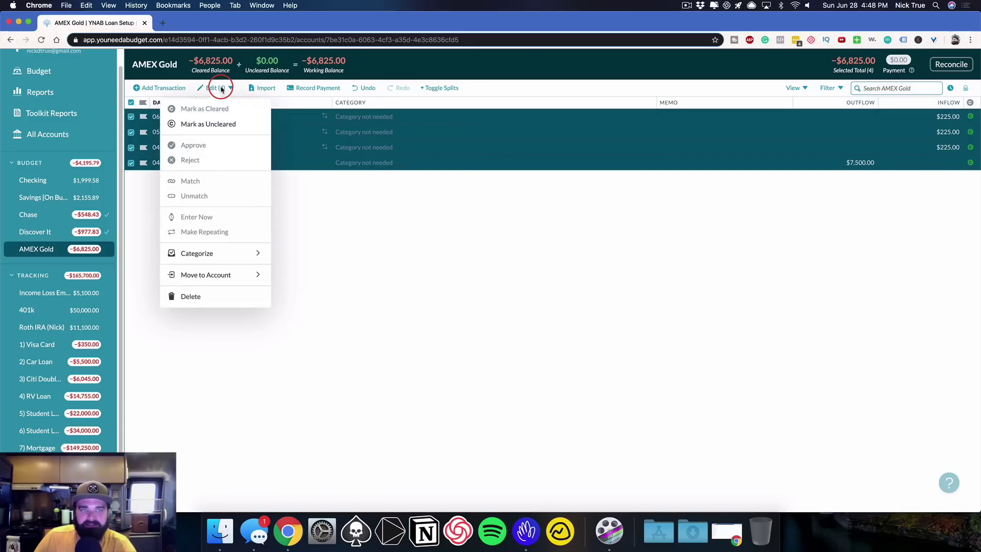
click(230, 274)
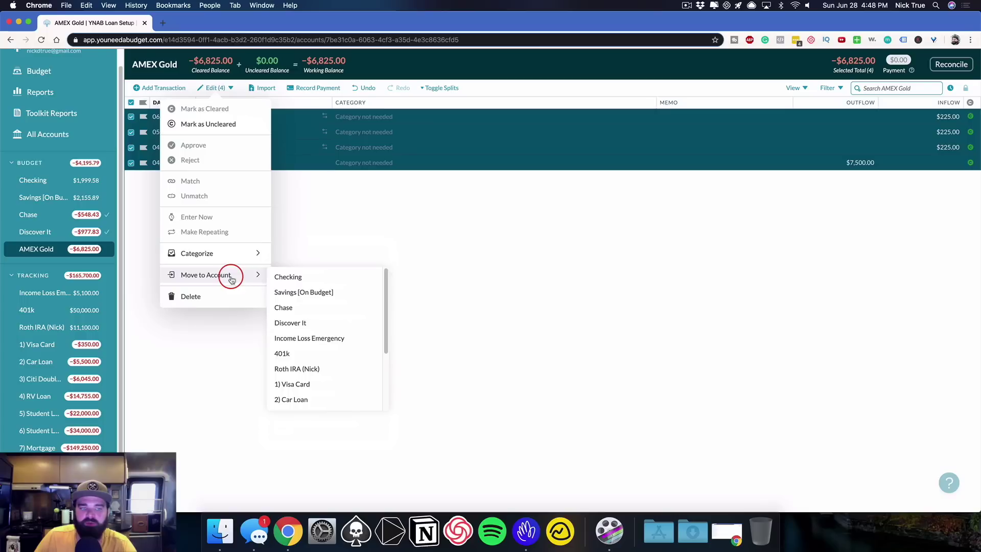
drag(385, 284, 387, 364)
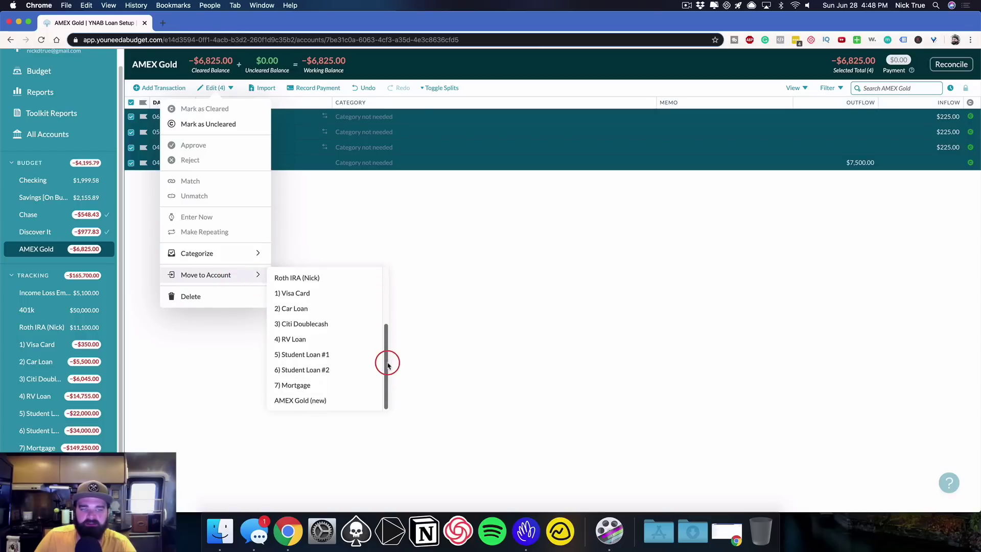
click(307, 401)
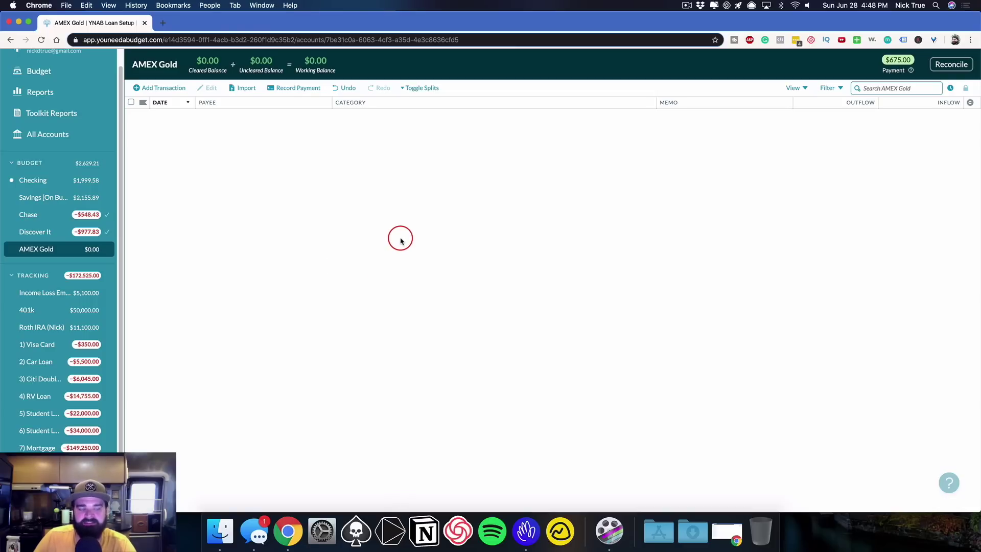
double_click(40, 250)
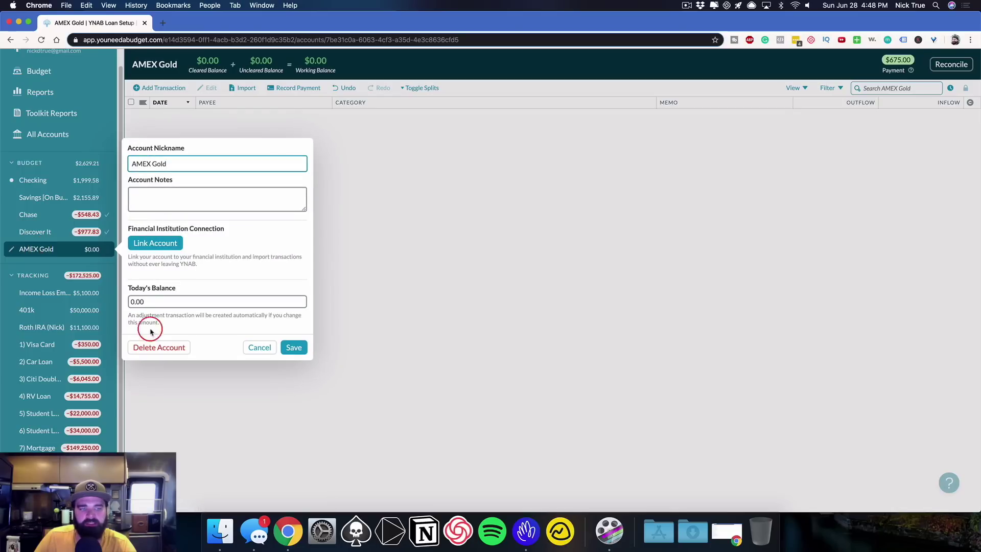
click(159, 348)
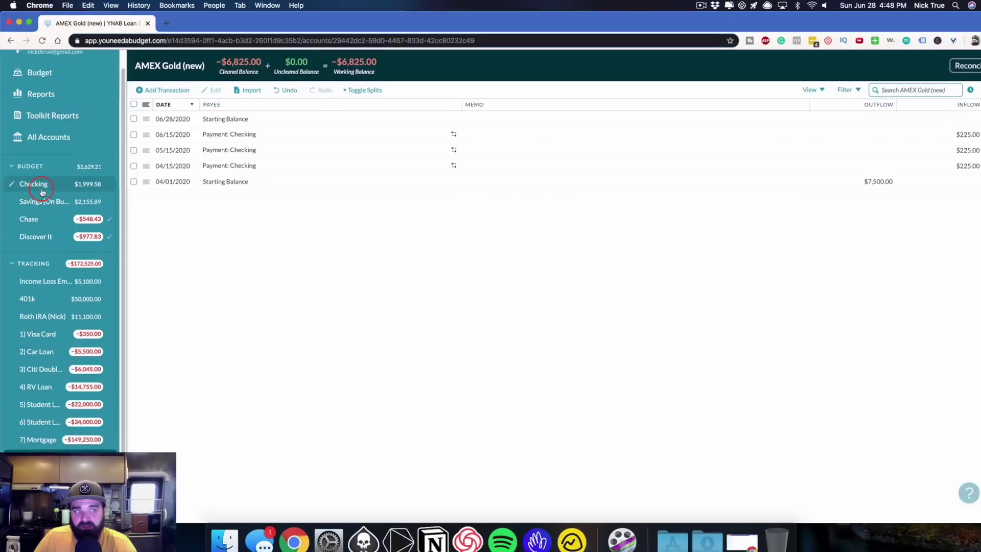
In the Checking register, show only the three AMEX Gold (new) payments needing a category.
click(41, 190)
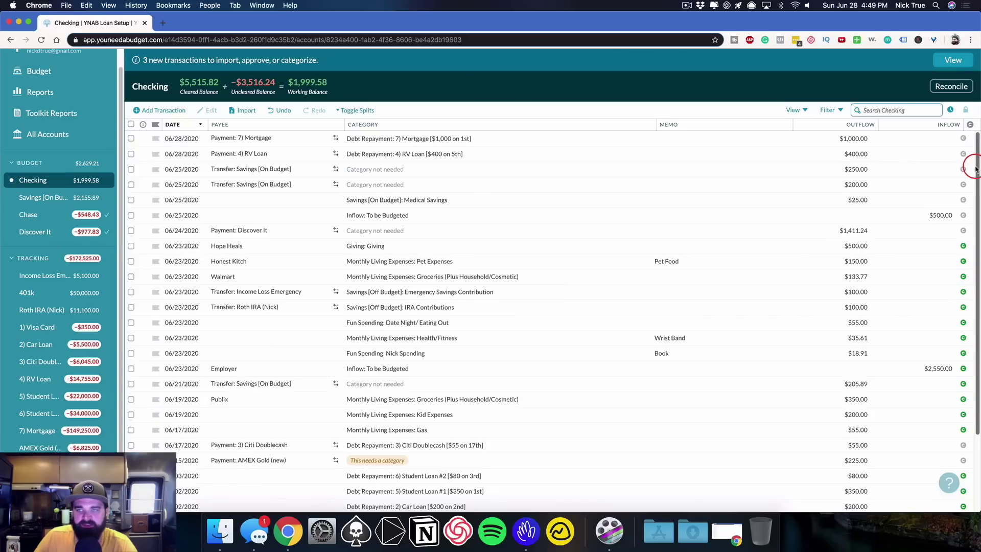
drag(973, 160, 977, 318)
scroll(977, 155, up, 3)
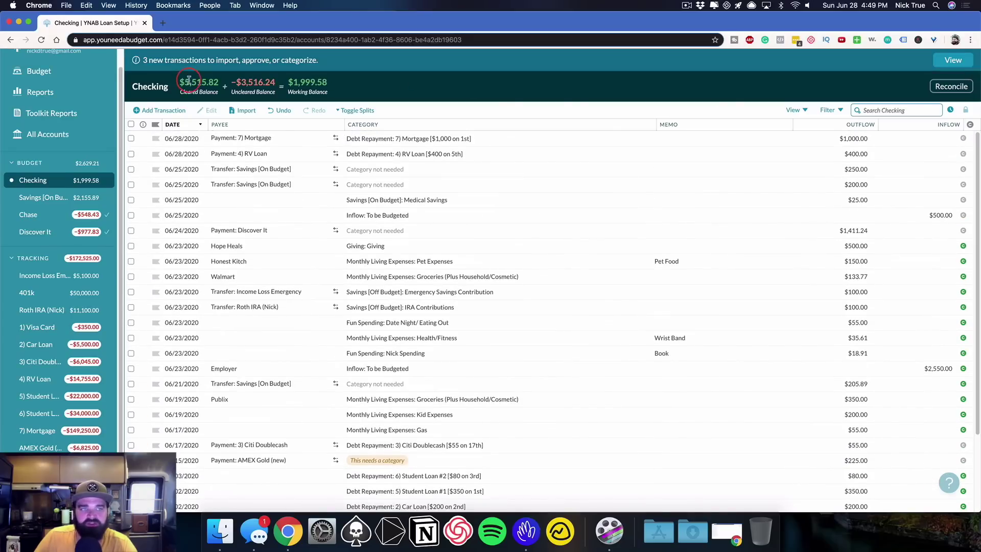
click(203, 68)
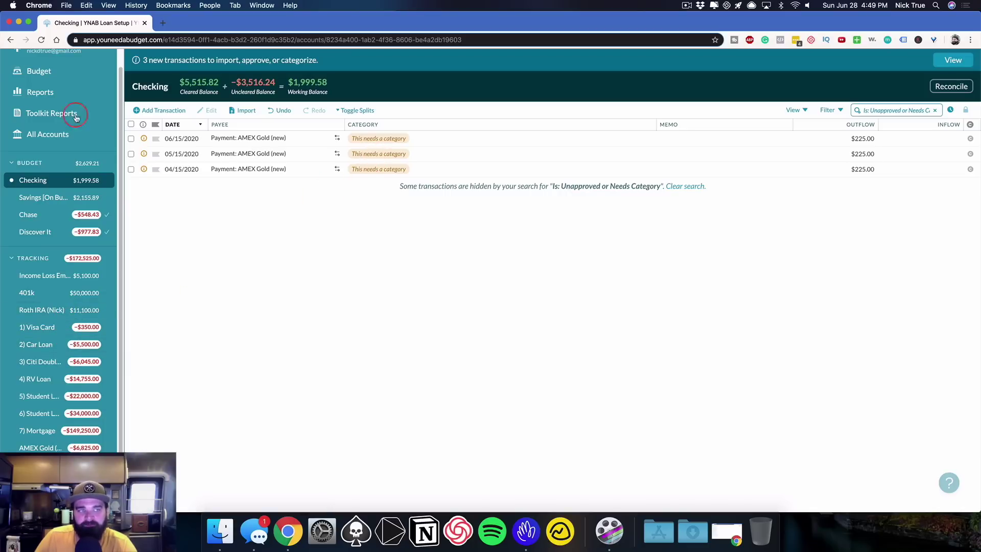
scroll(38, 89, up, 1)
Add an '8) AMEX Gold' category to Debt Repayment and place it below 7) Mortgage.
click(37, 90)
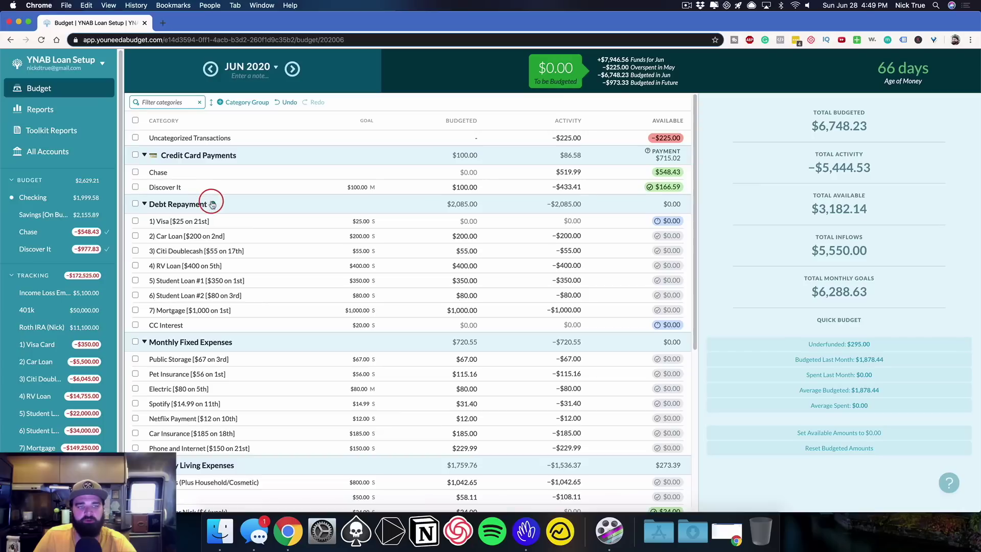
click(211, 204)
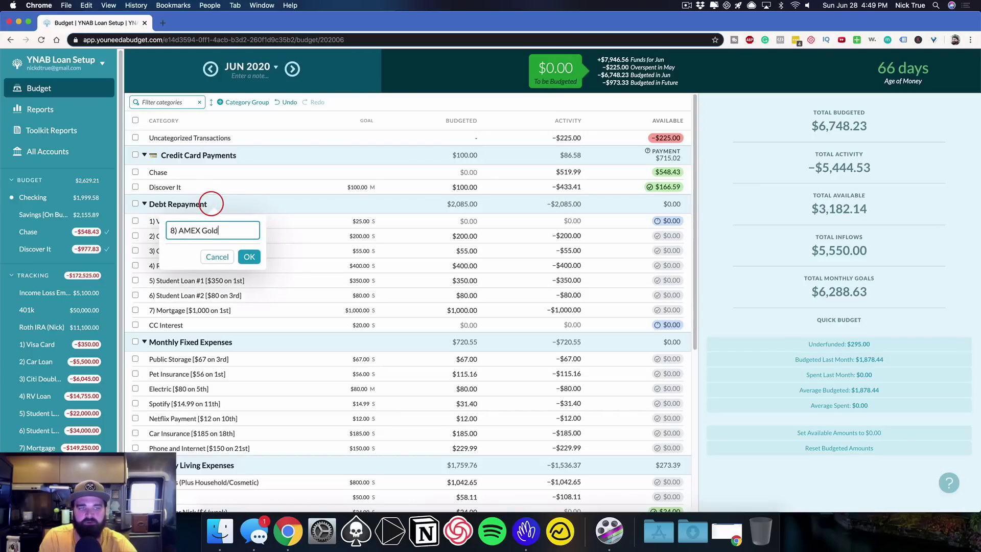
key(Return)
drag(221, 224, 370, 258)
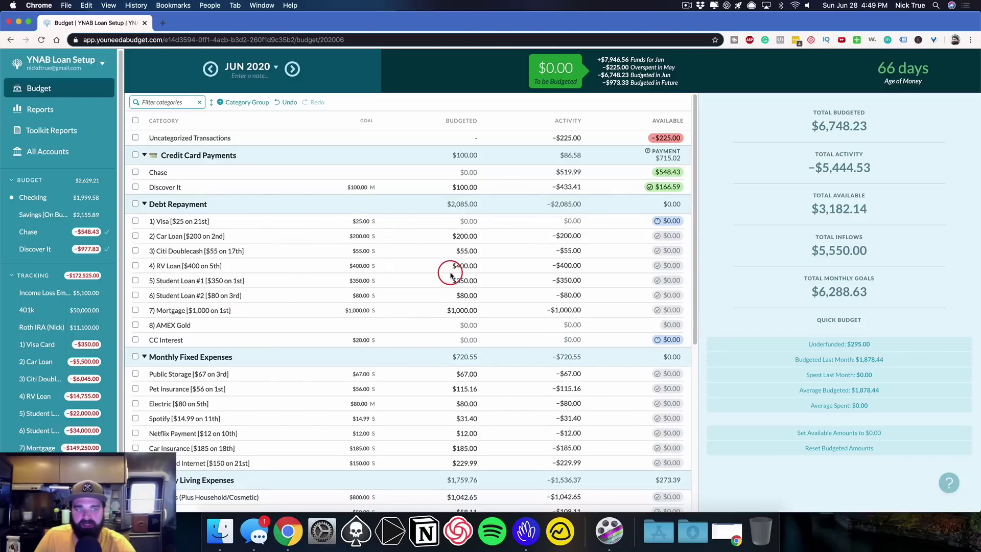
click(48, 197)
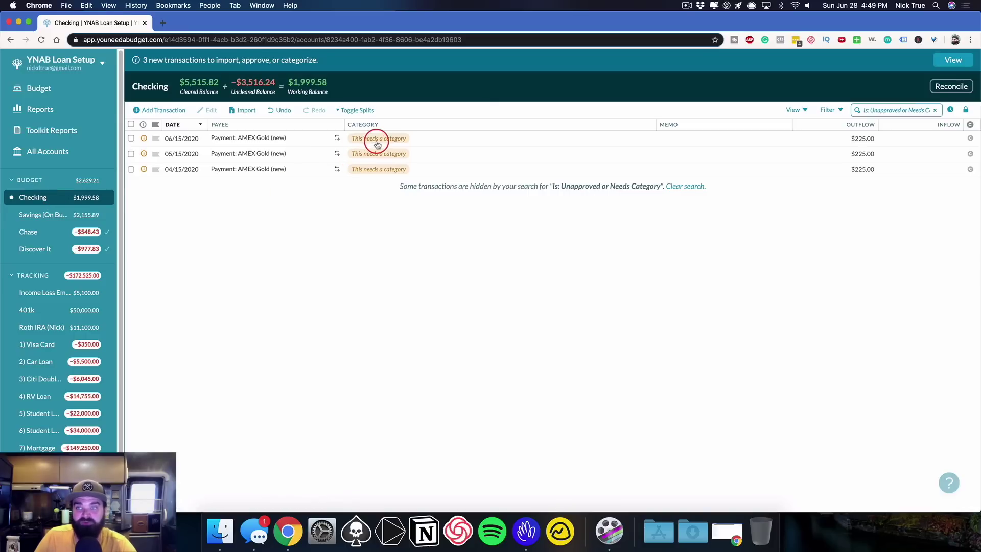
Categorize the three AMEX Gold (new) payments as Debt Repayment: 8) AMEX Gold.
click(131, 139)
click(131, 154)
click(132, 169)
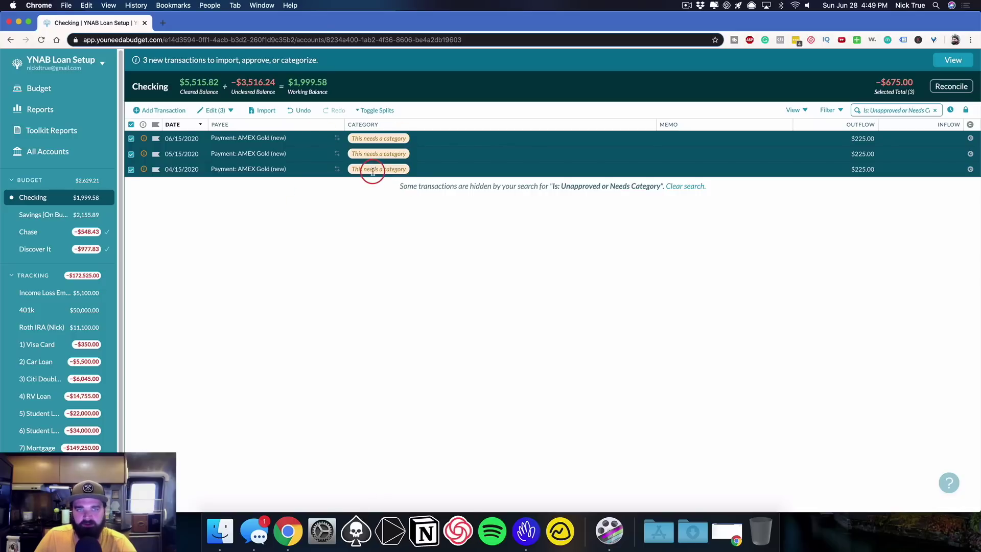
click(233, 116)
mouse_move(234, 277)
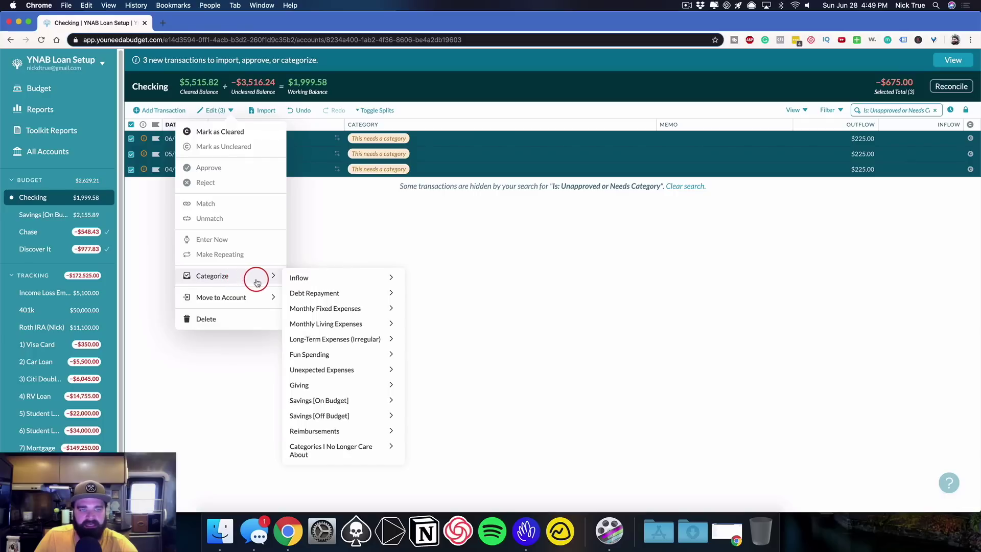
mouse_move(346, 293)
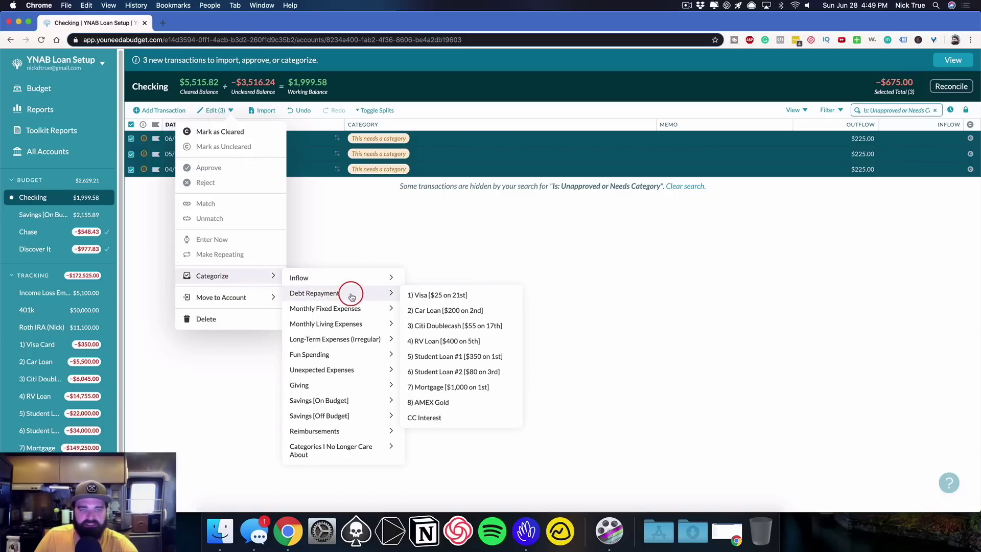
click(439, 402)
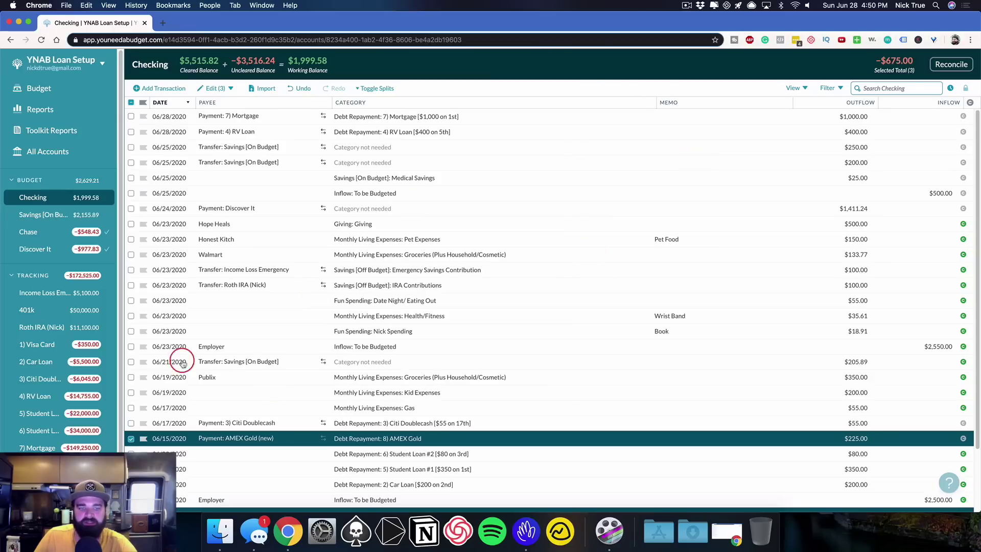
click(132, 438)
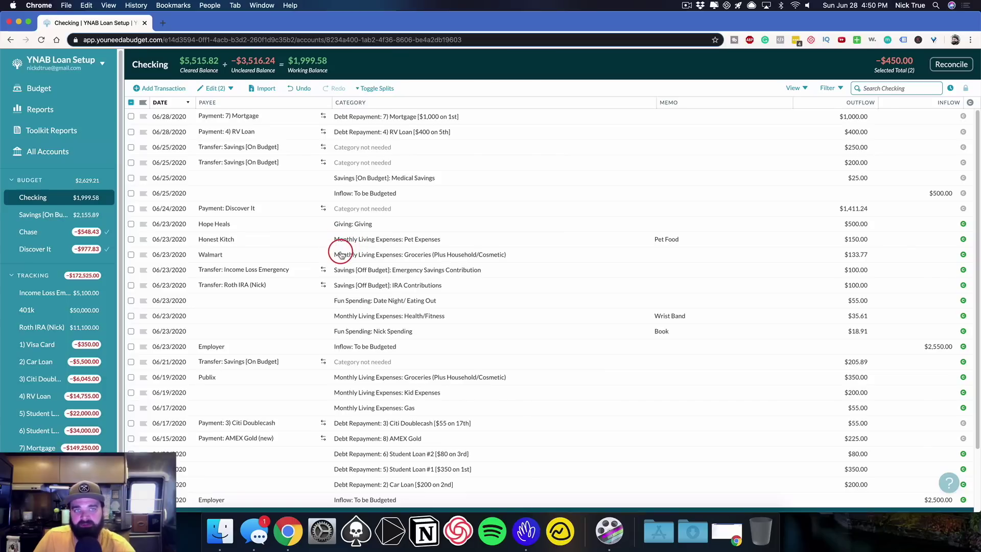
click(32, 86)
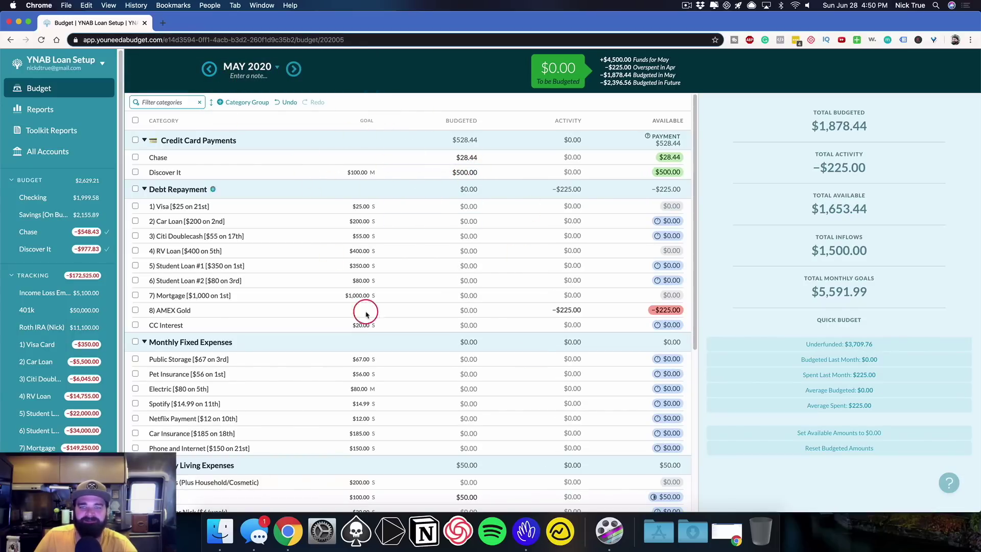
Budget $225.00 to 8) AMEX Gold in both May and June 2020.
click(452, 310)
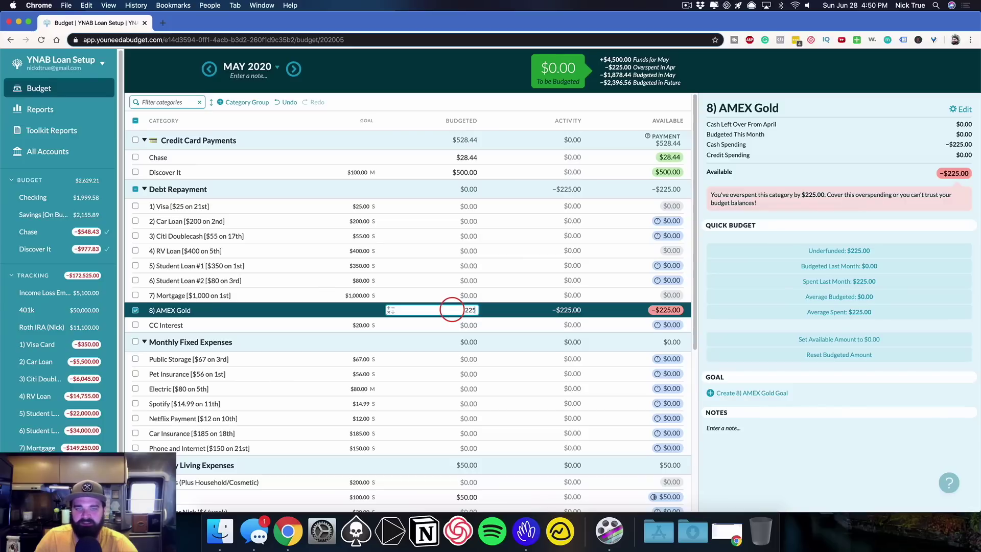
key(Return)
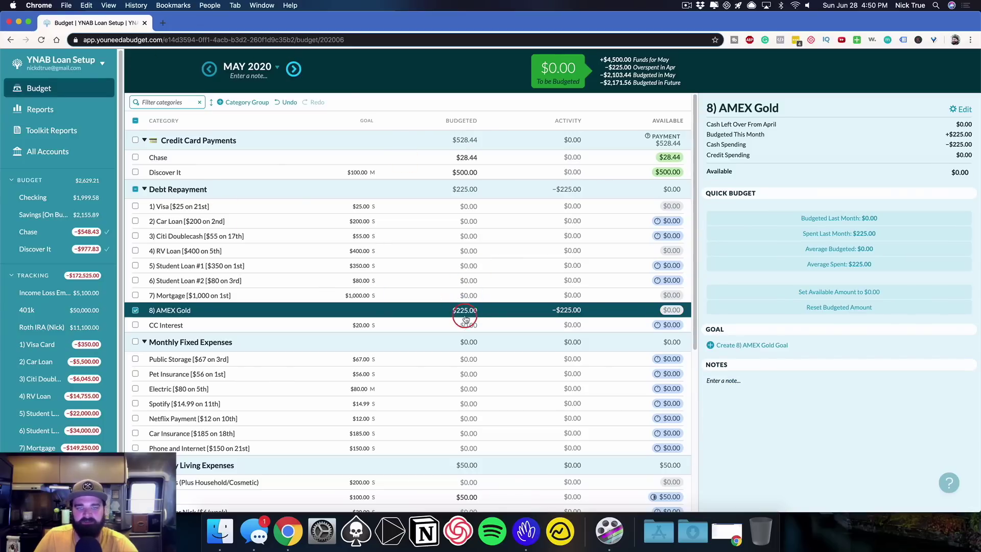
click(466, 312)
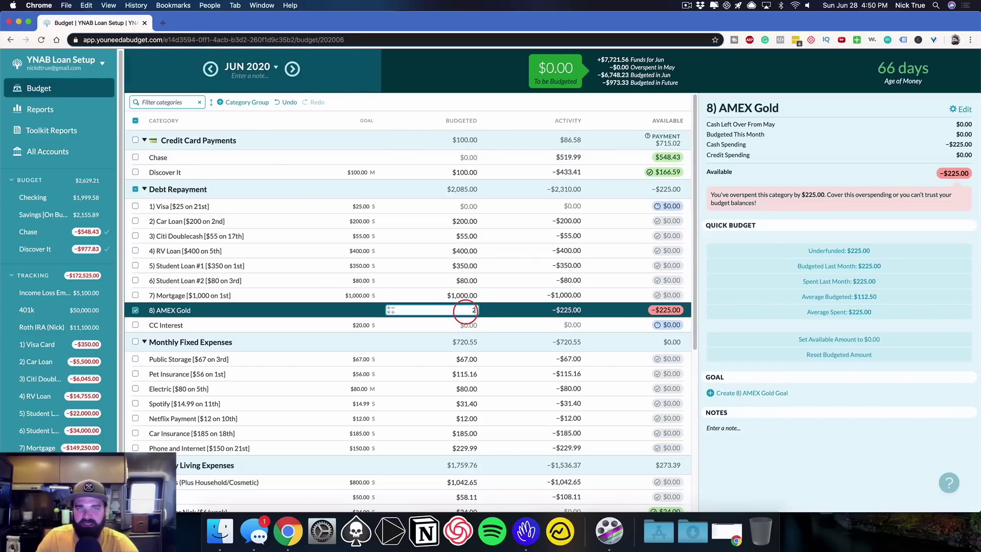
key(Return)
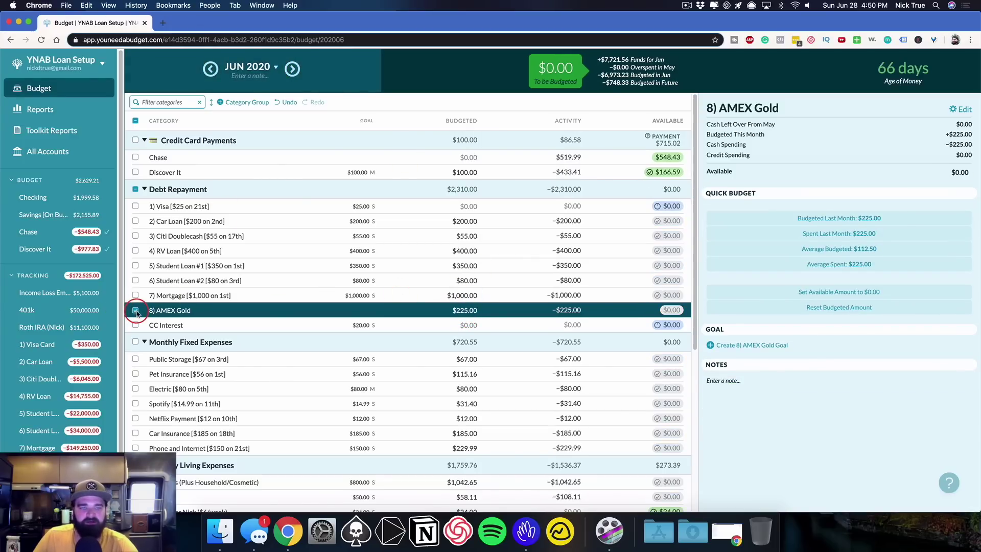
click(325, 179)
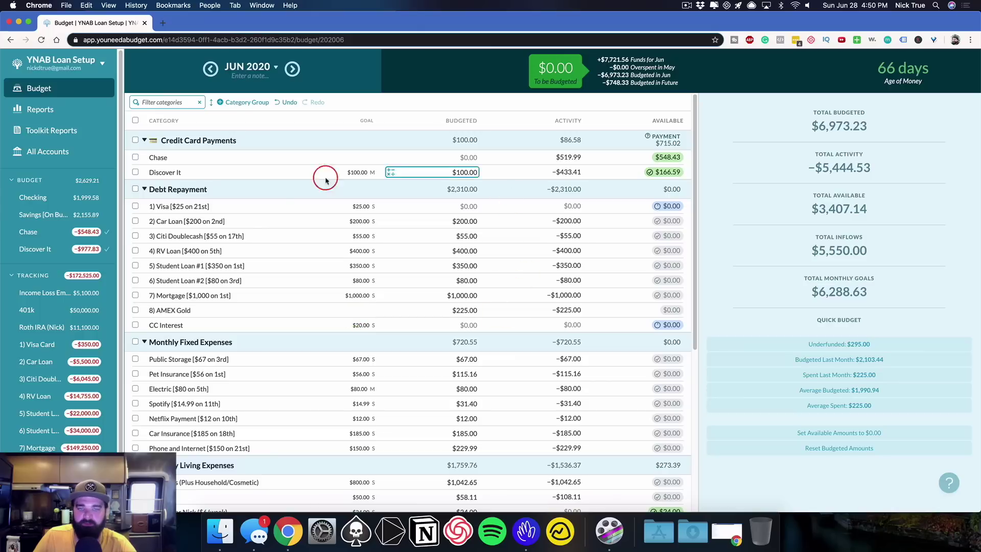
click(483, 297)
key(Return)
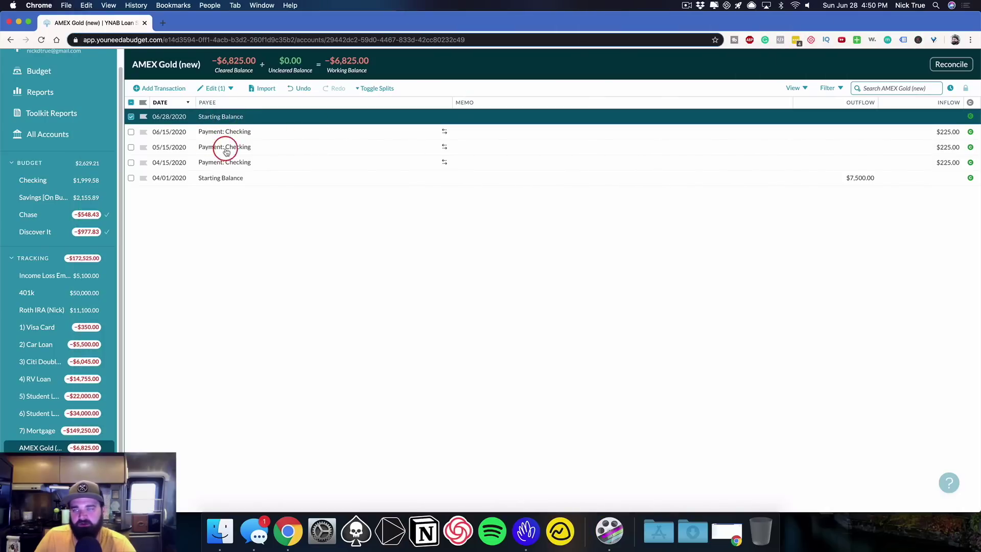
Delete the duplicate 06/28/2020 Starting Balance entry and begin reconciling AMEX Gold (new).
key(Delete)
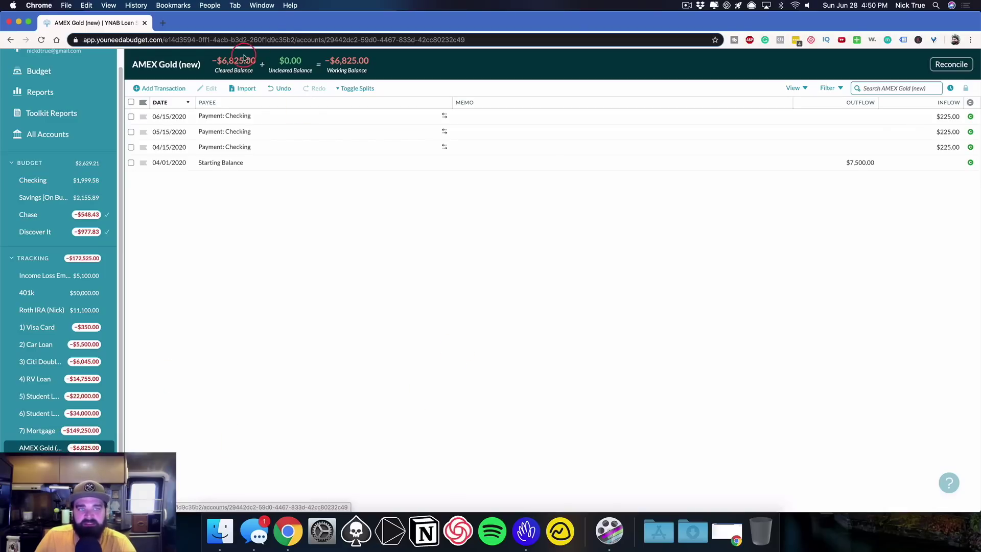
click(955, 67)
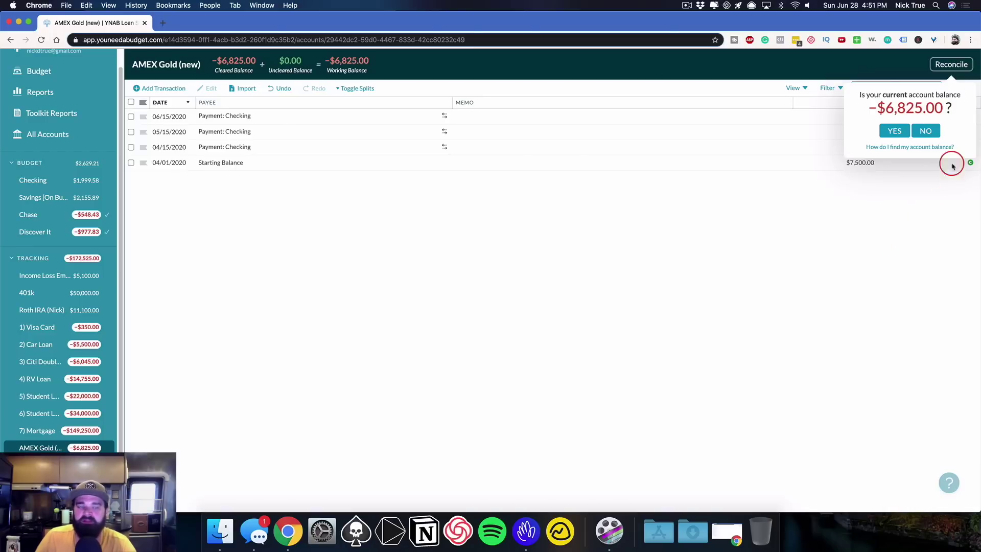
Confirm the −$6,825.00 balance to reconcile AMEX Gold (new).
click(896, 135)
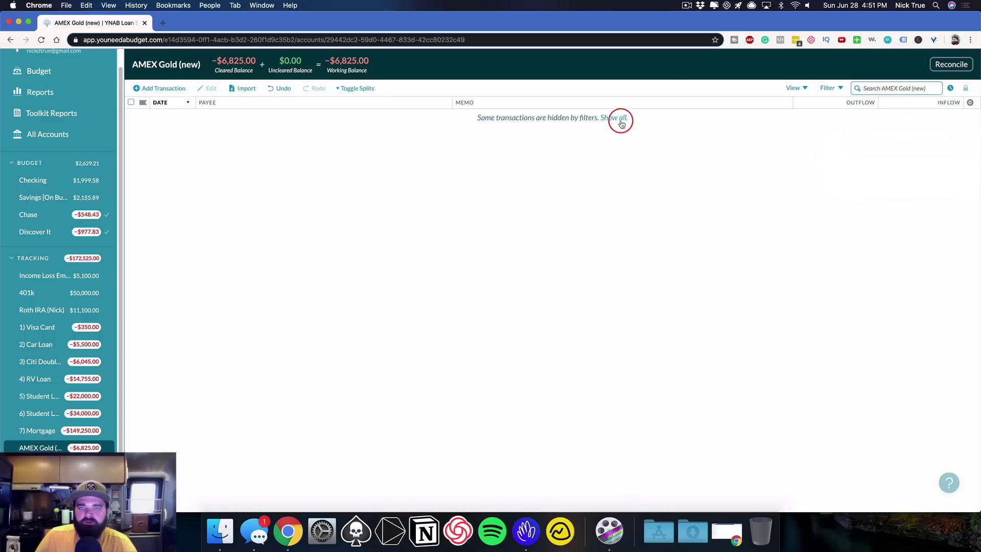